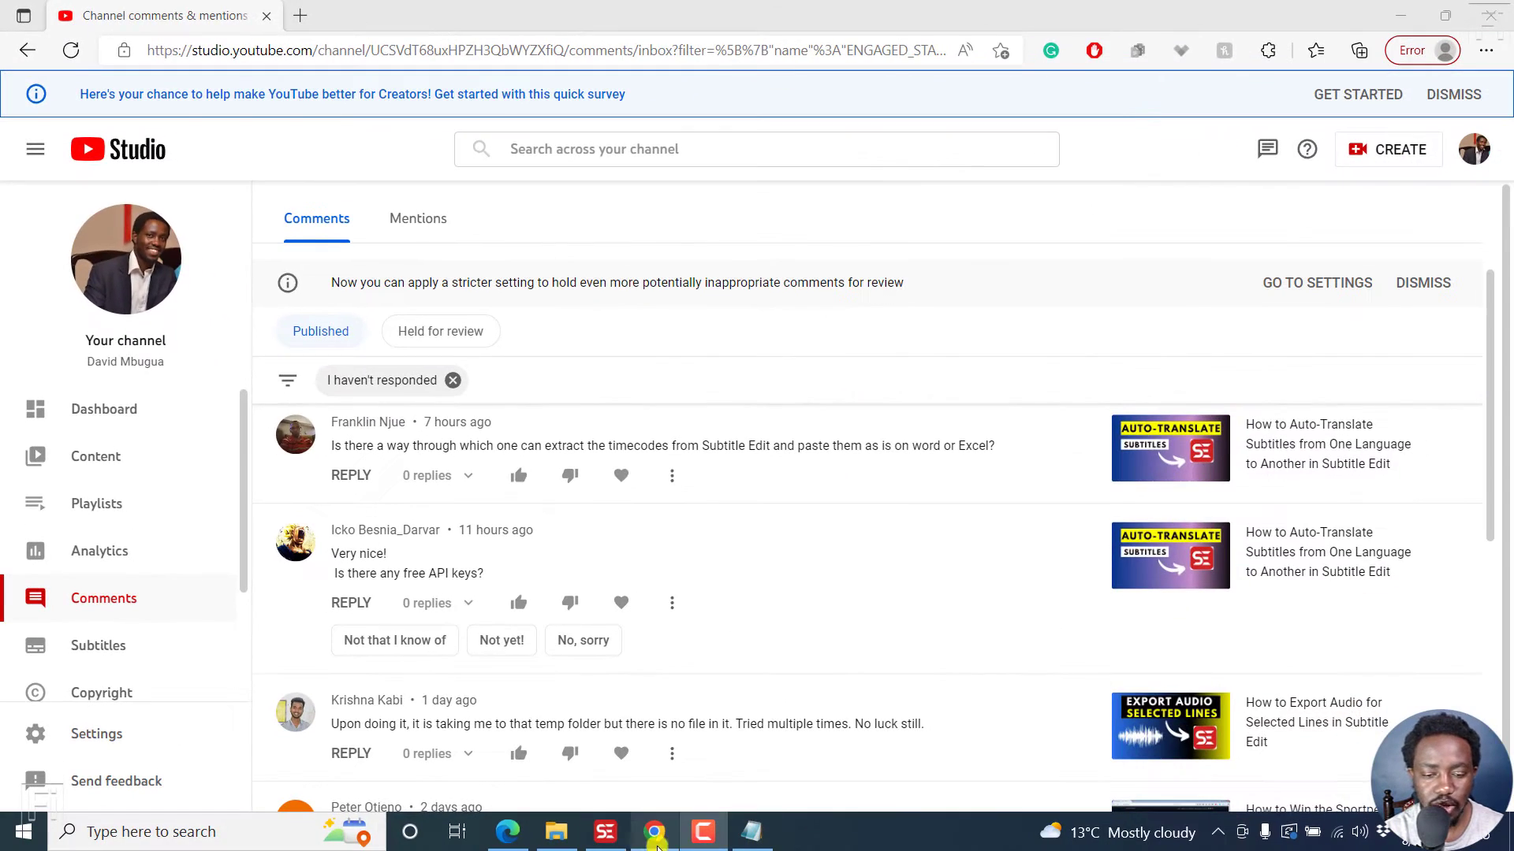
Step: Load the Easily Download YouTube Subtitles video into Subtitle Edit's player
{"action": "left_click", "coordinate": [608, 833]}
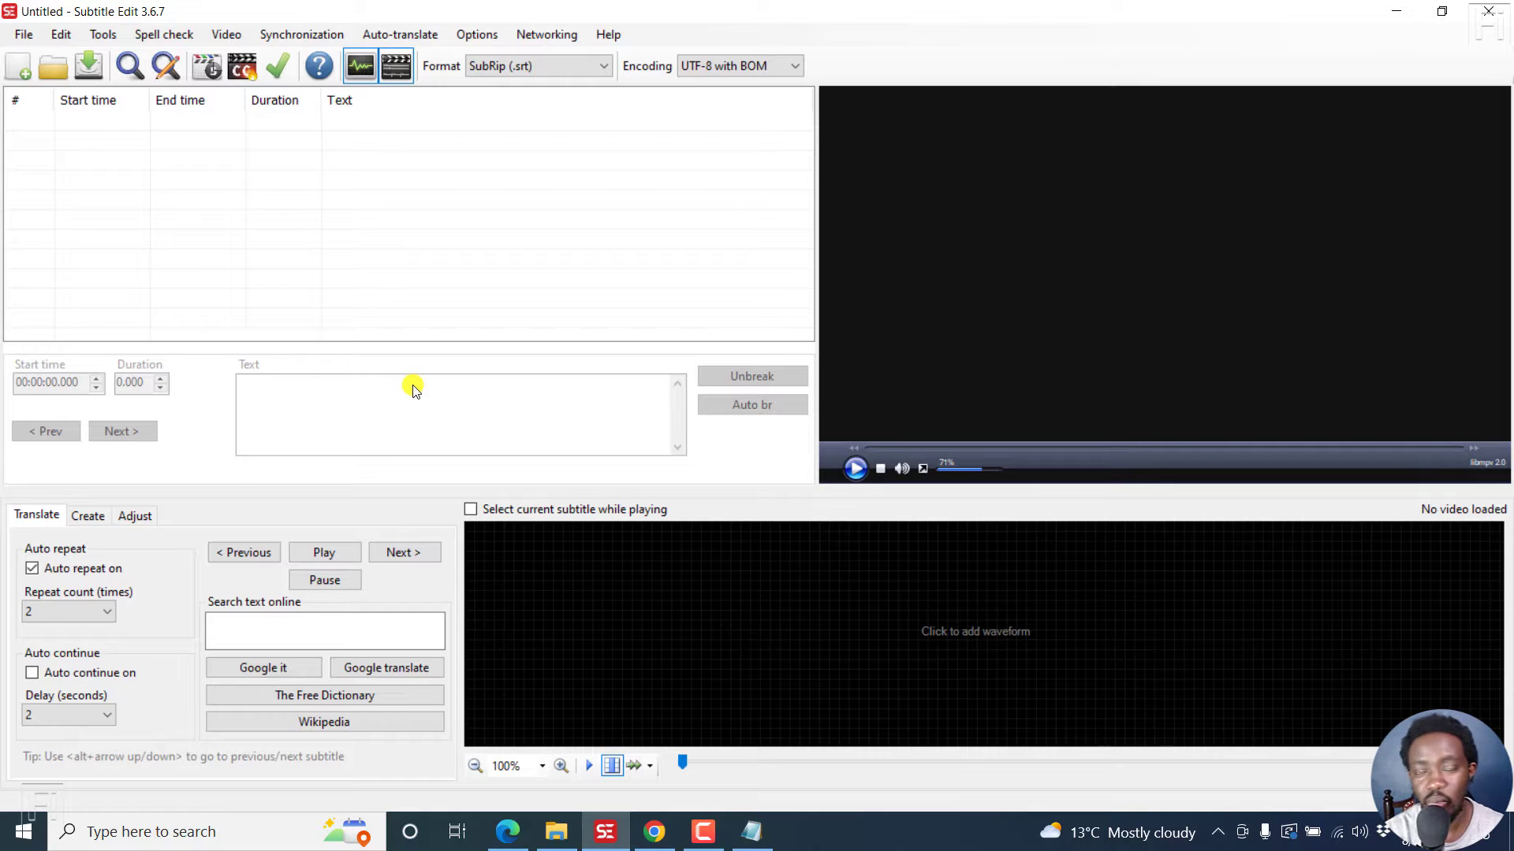
{"action": "left_click", "coordinate": [226, 39]}
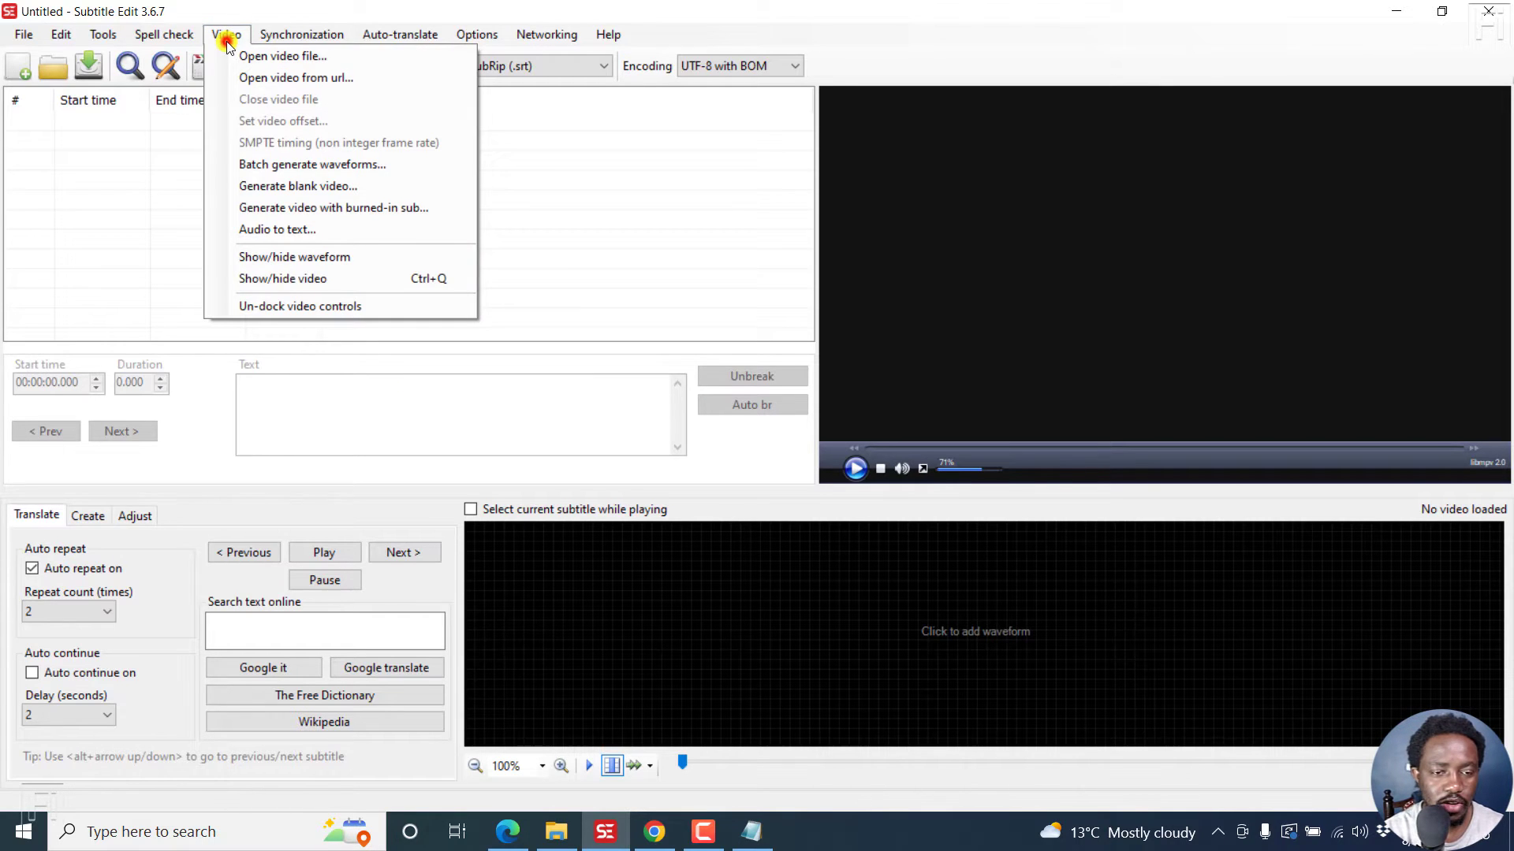
{"action": "left_click", "coordinate": [248, 56]}
{"action": "left_click", "coordinate": [218, 171]}
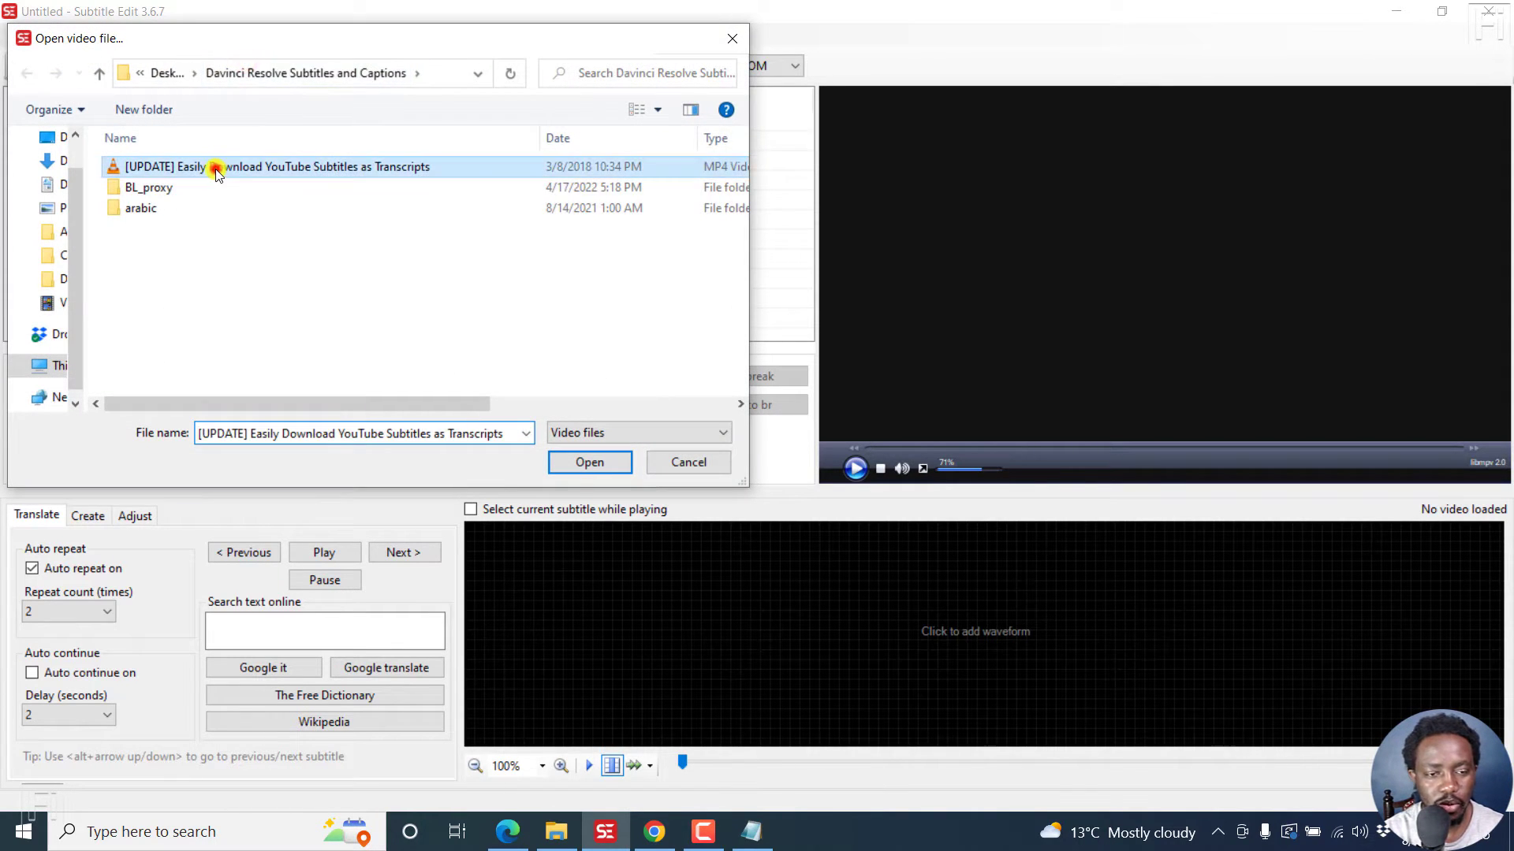
{"action": "left_click", "coordinate": [590, 465]}
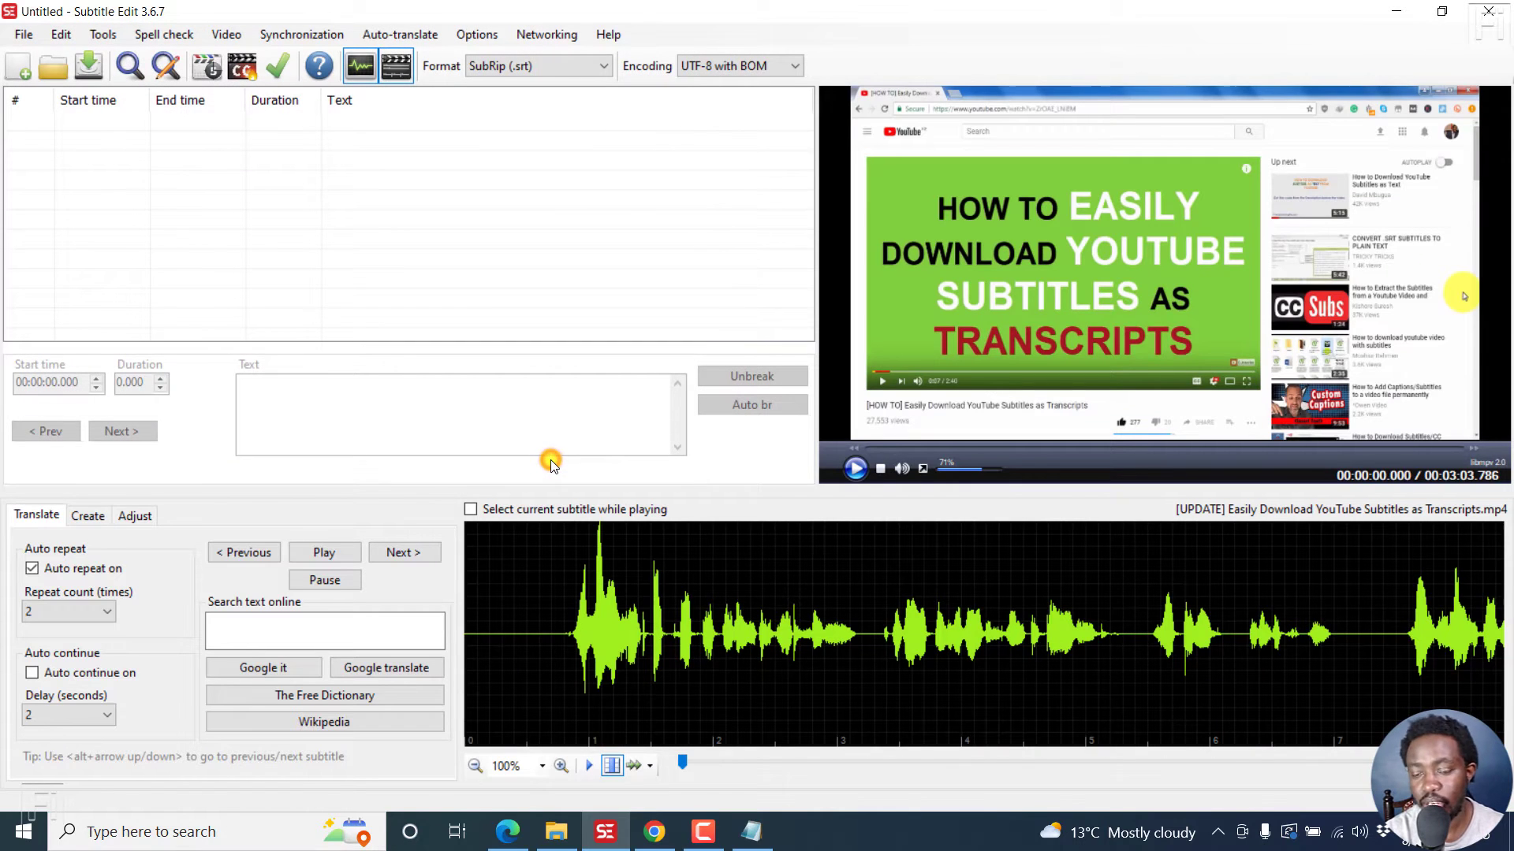
Step: Open the matching 6/27/2022 Transcripts SRT subtitle file
{"action": "left_click", "coordinate": [24, 35]}
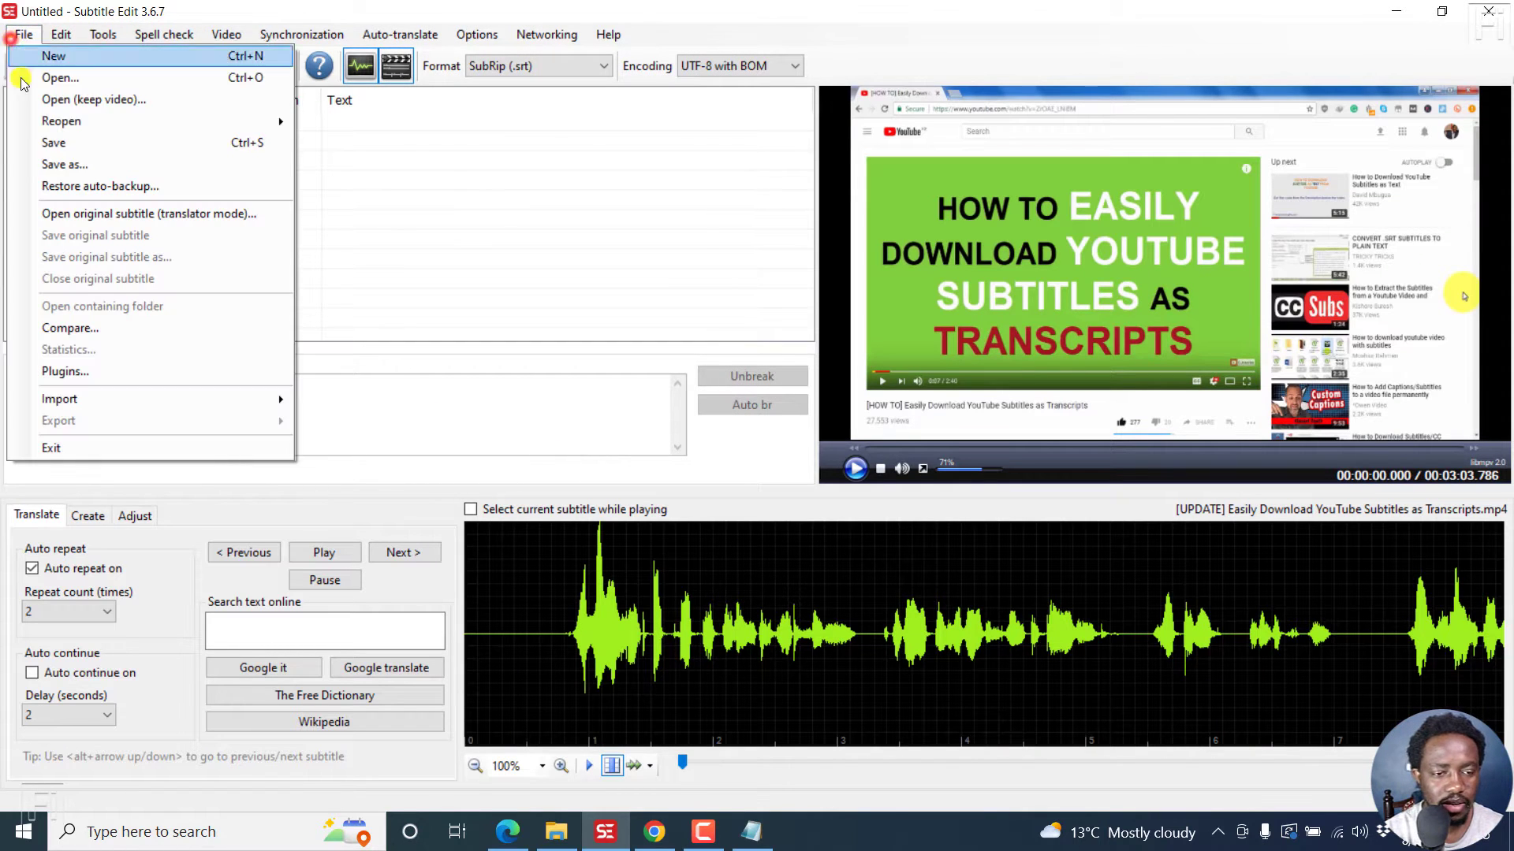
{"action": "left_click", "coordinate": [63, 99]}
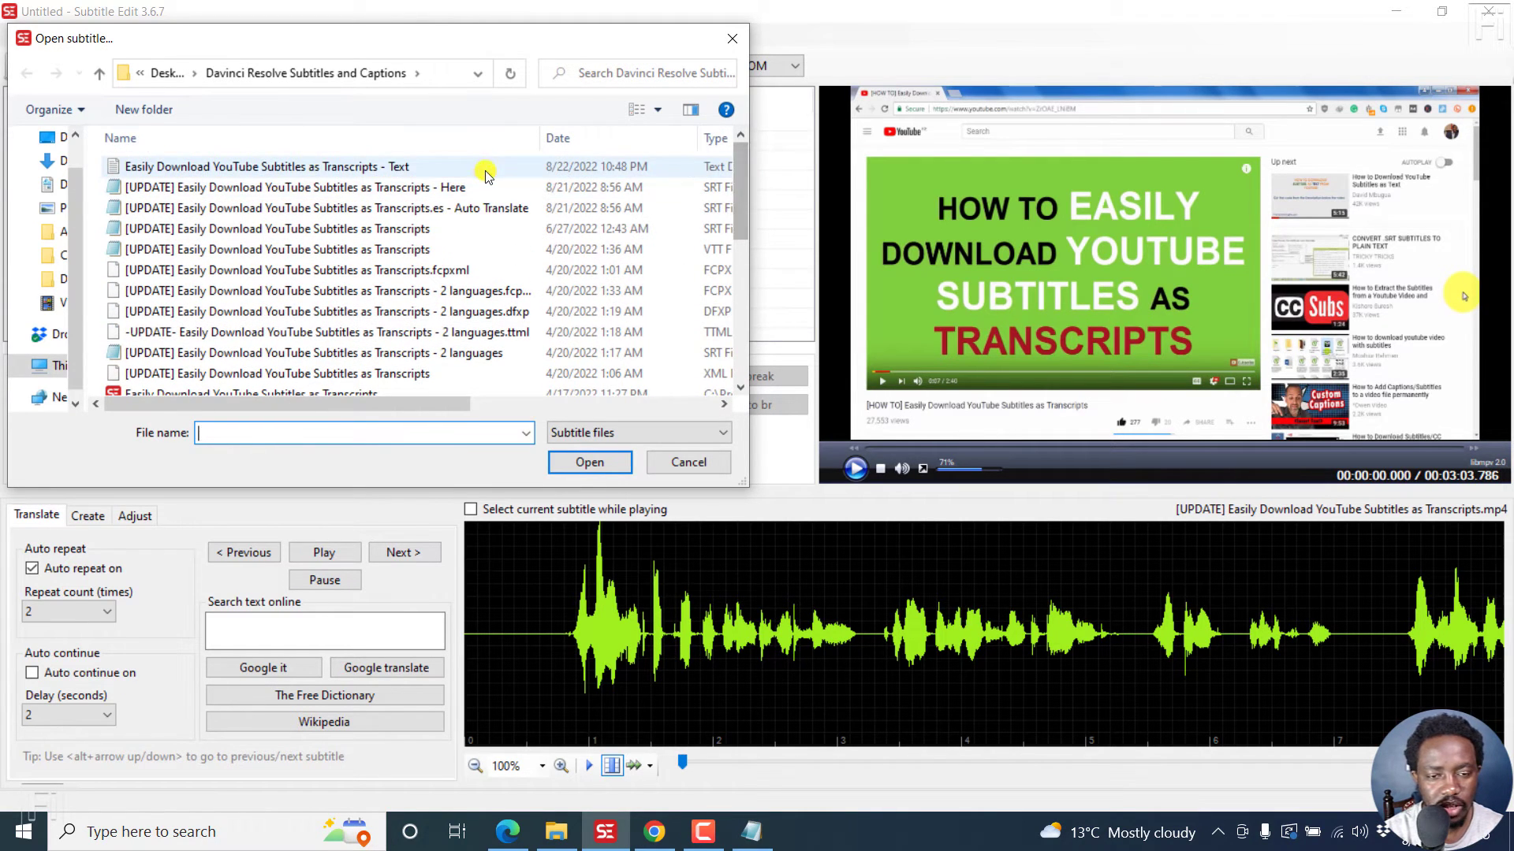
{"action": "left_click", "coordinate": [377, 230]}
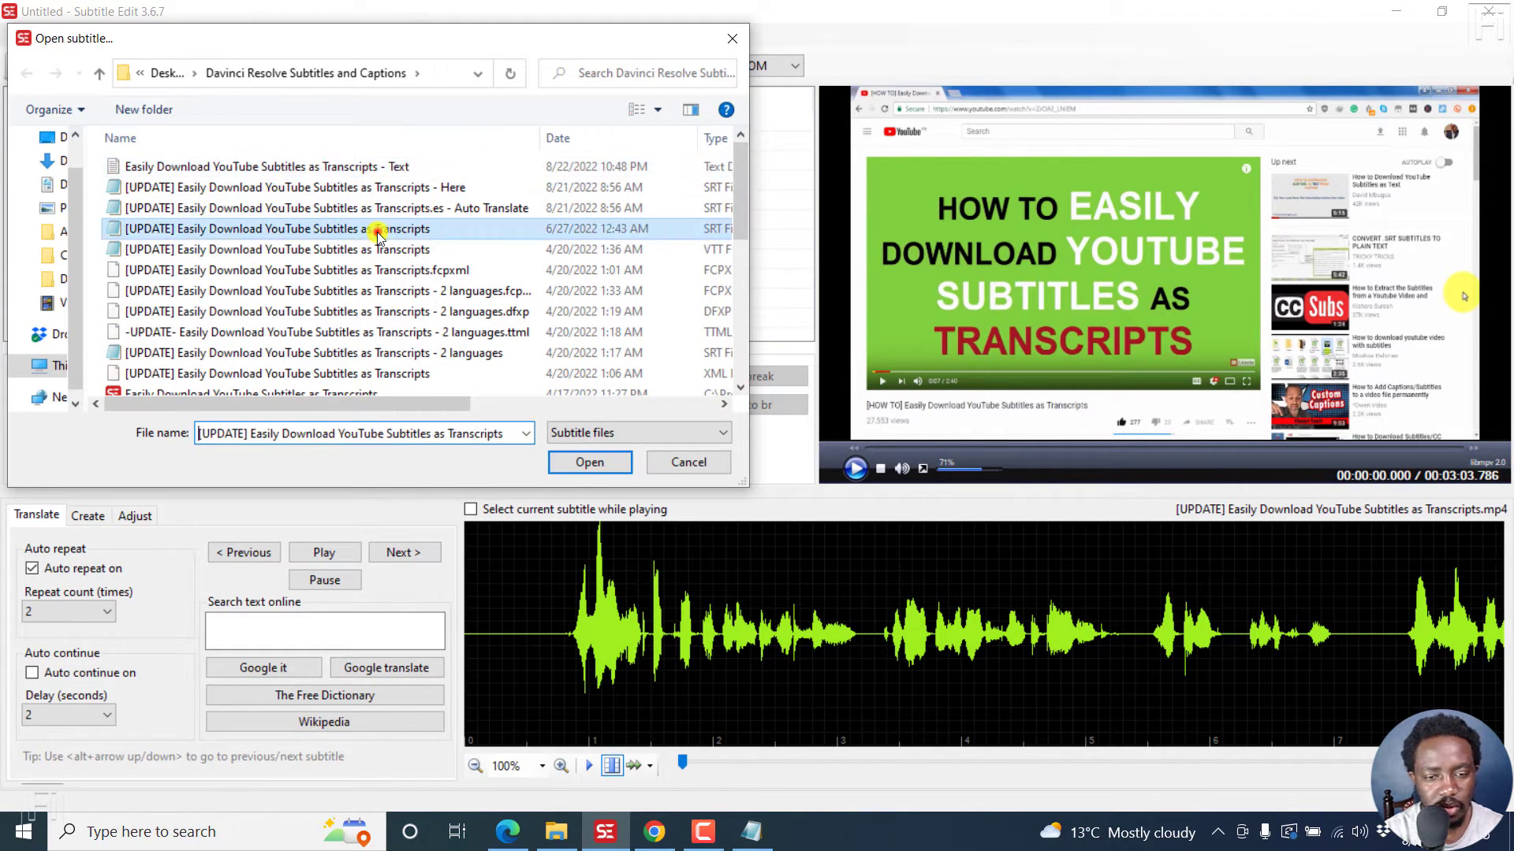
{"action": "left_click", "coordinate": [583, 467]}
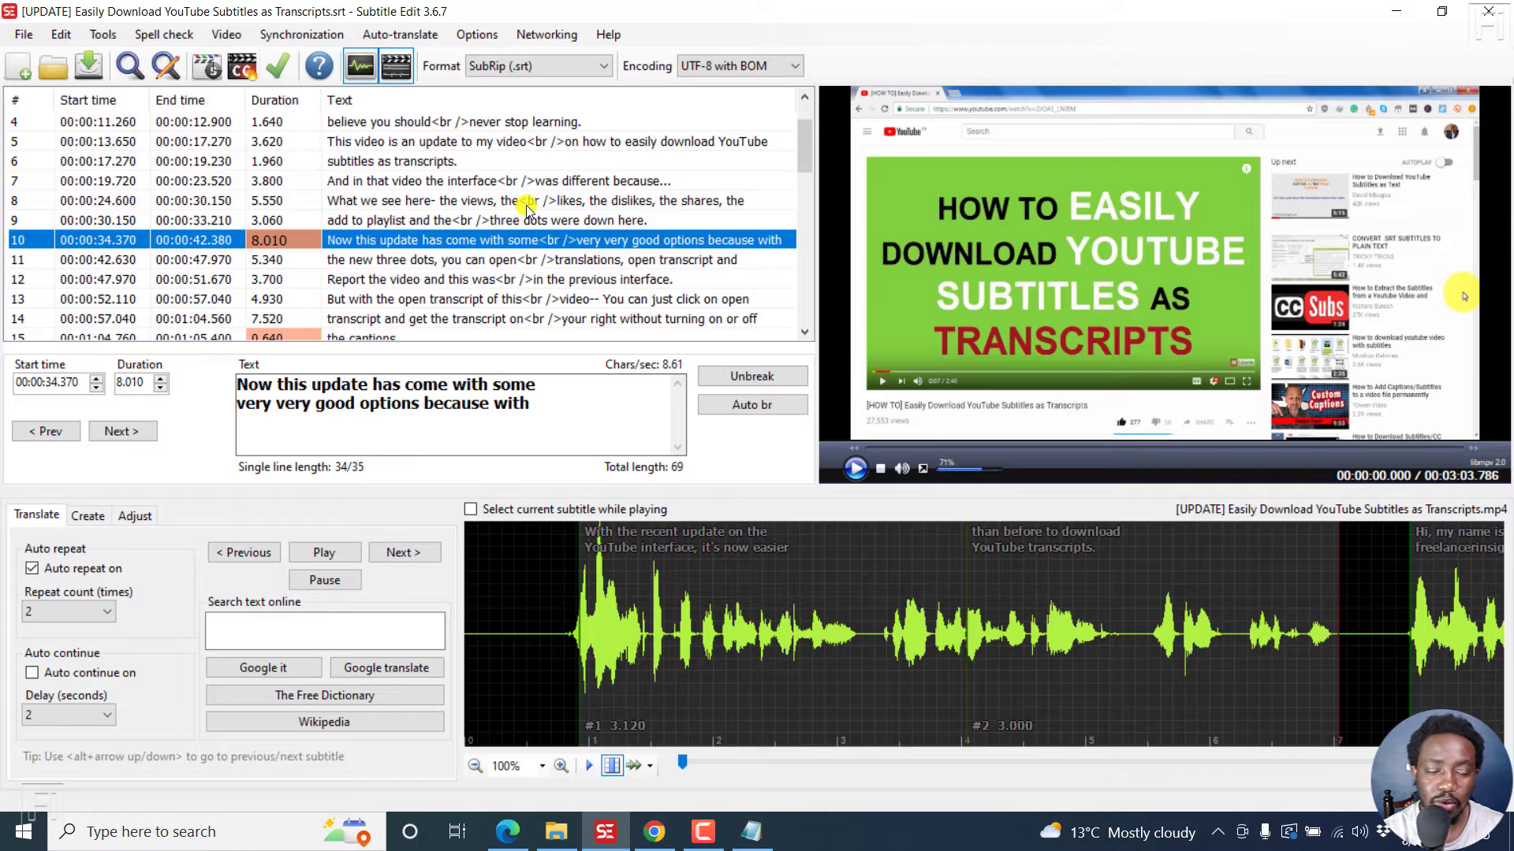
Step: Bring up the Export custom text format window from the File menu
{"action": "left_click", "coordinate": [32, 34]}
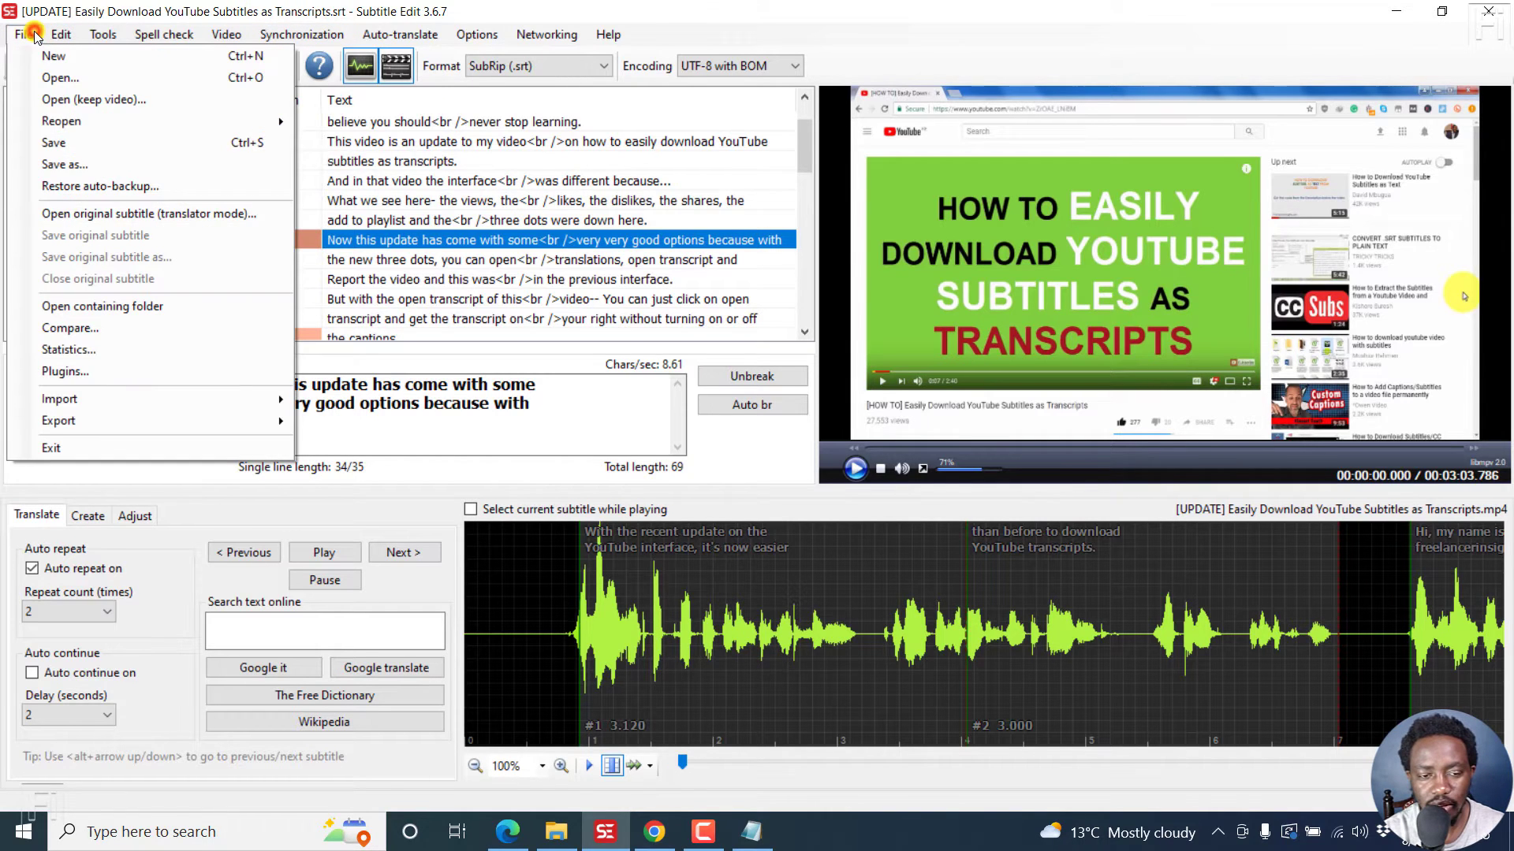
{"action": "mouse_move", "coordinate": [59, 420]}
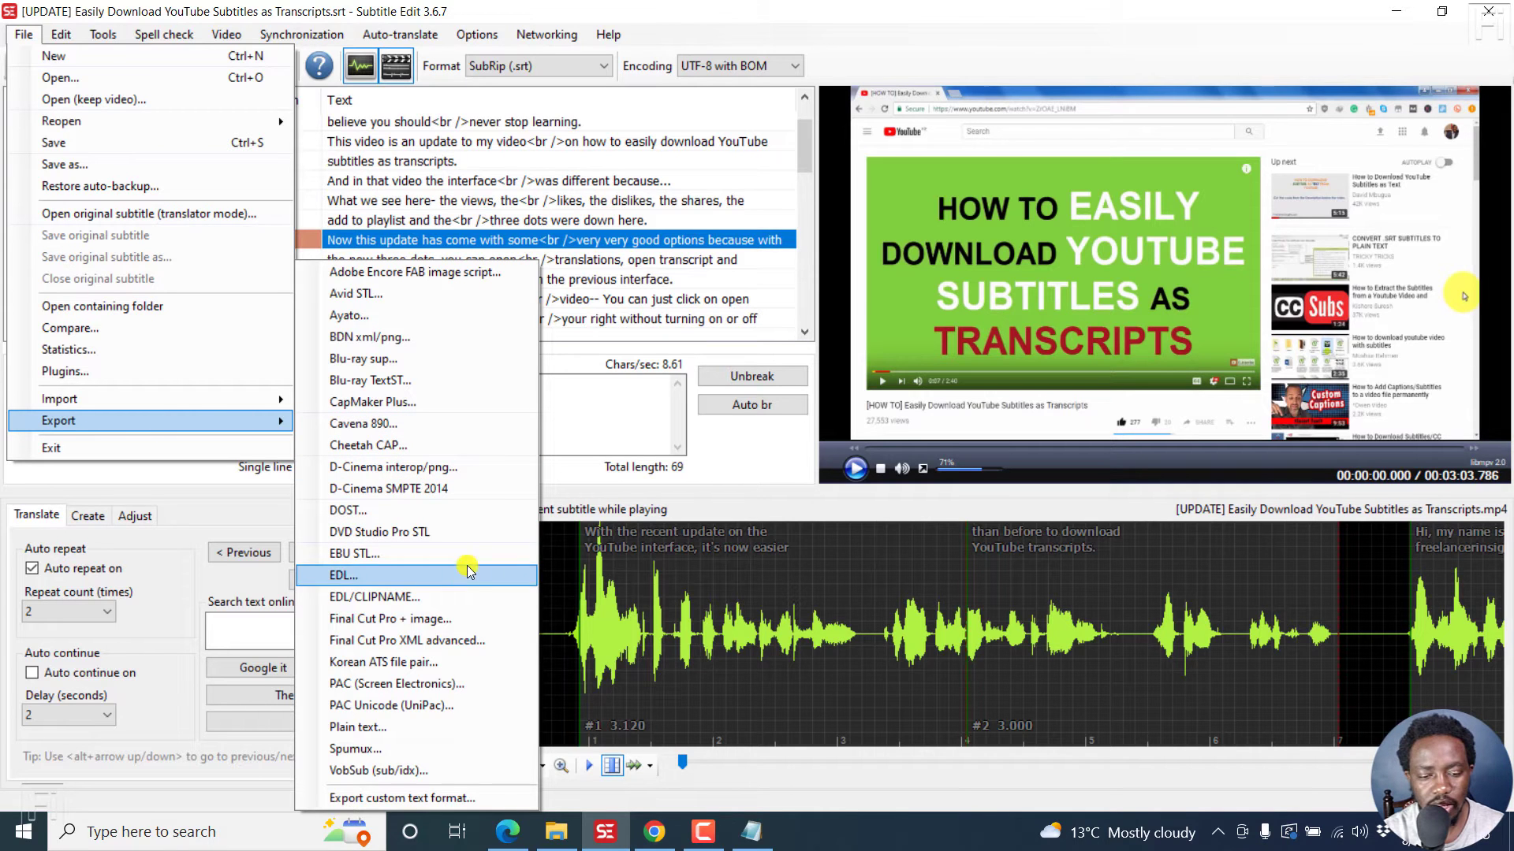
{"action": "left_click", "coordinate": [396, 799]}
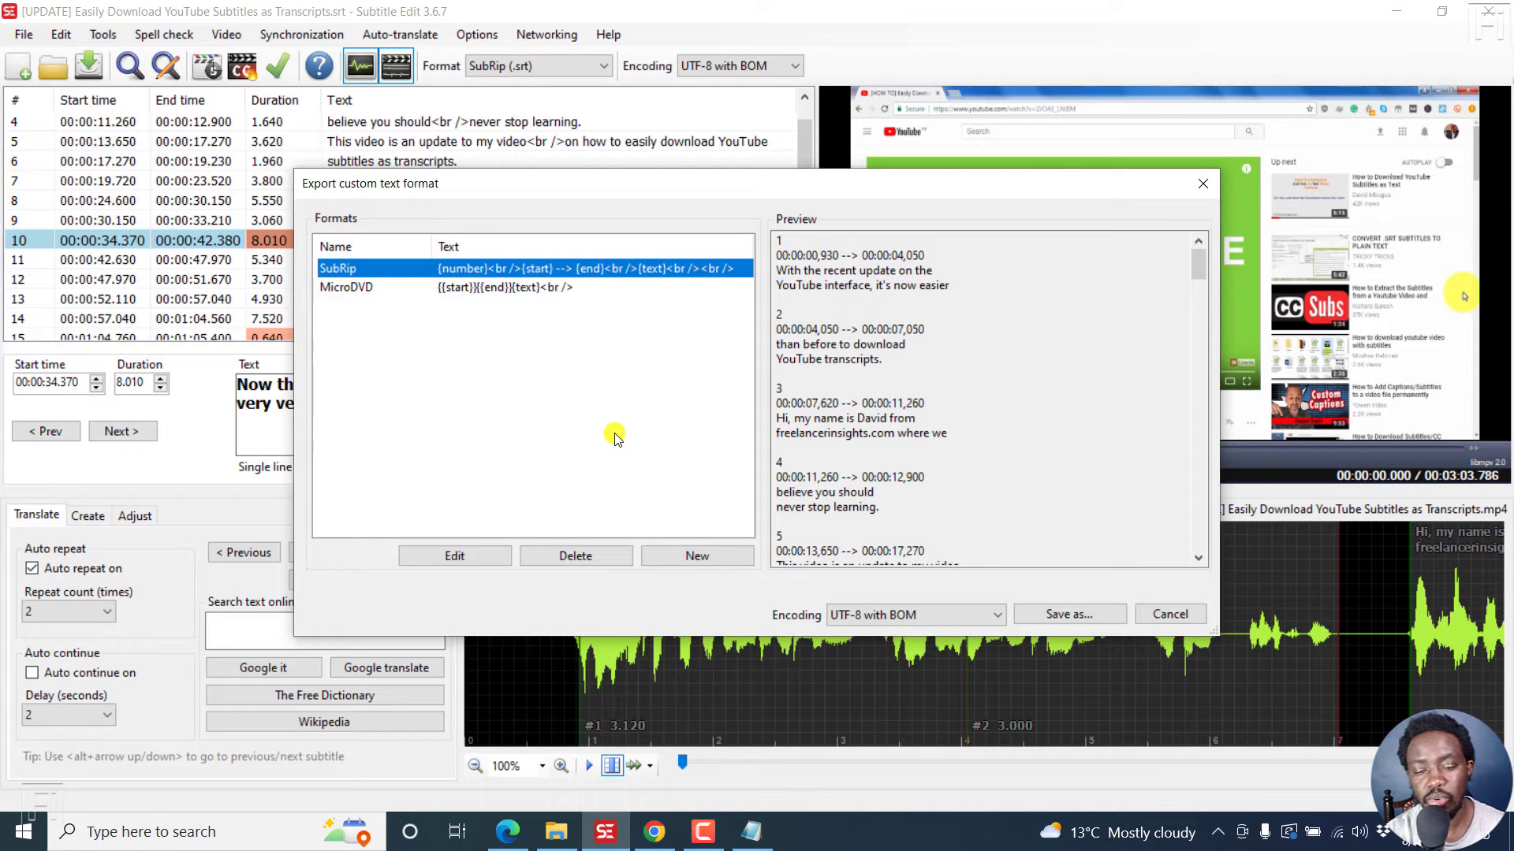
Step: Create a new custom text template called Subtitle Timecodes
{"action": "left_click", "coordinate": [694, 557]}
{"action": "type", "text": "Subtitle Timecodes"}
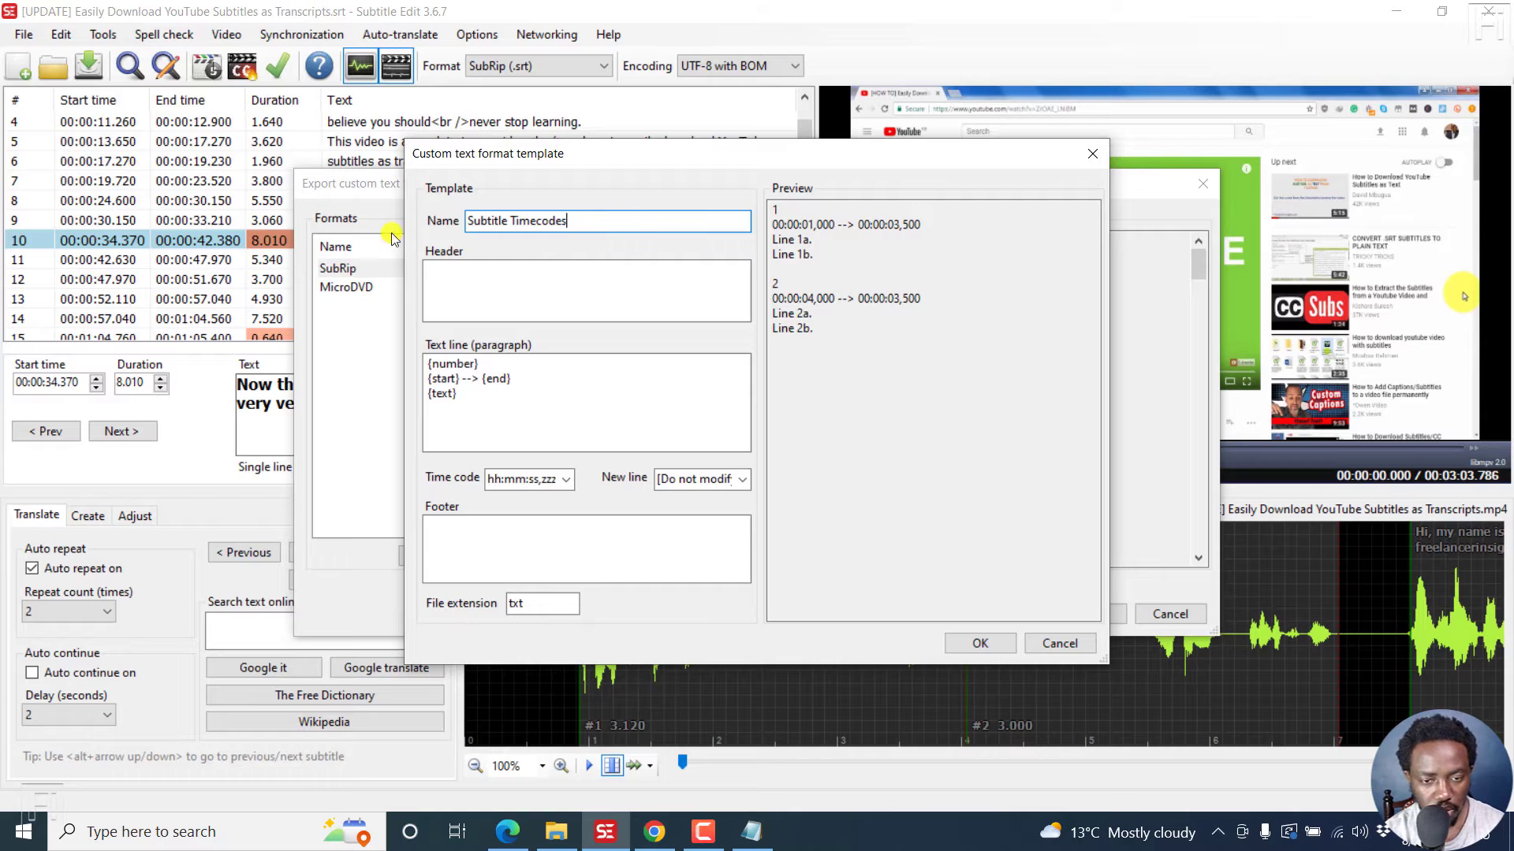
{"action": "left_click", "coordinate": [483, 297]}
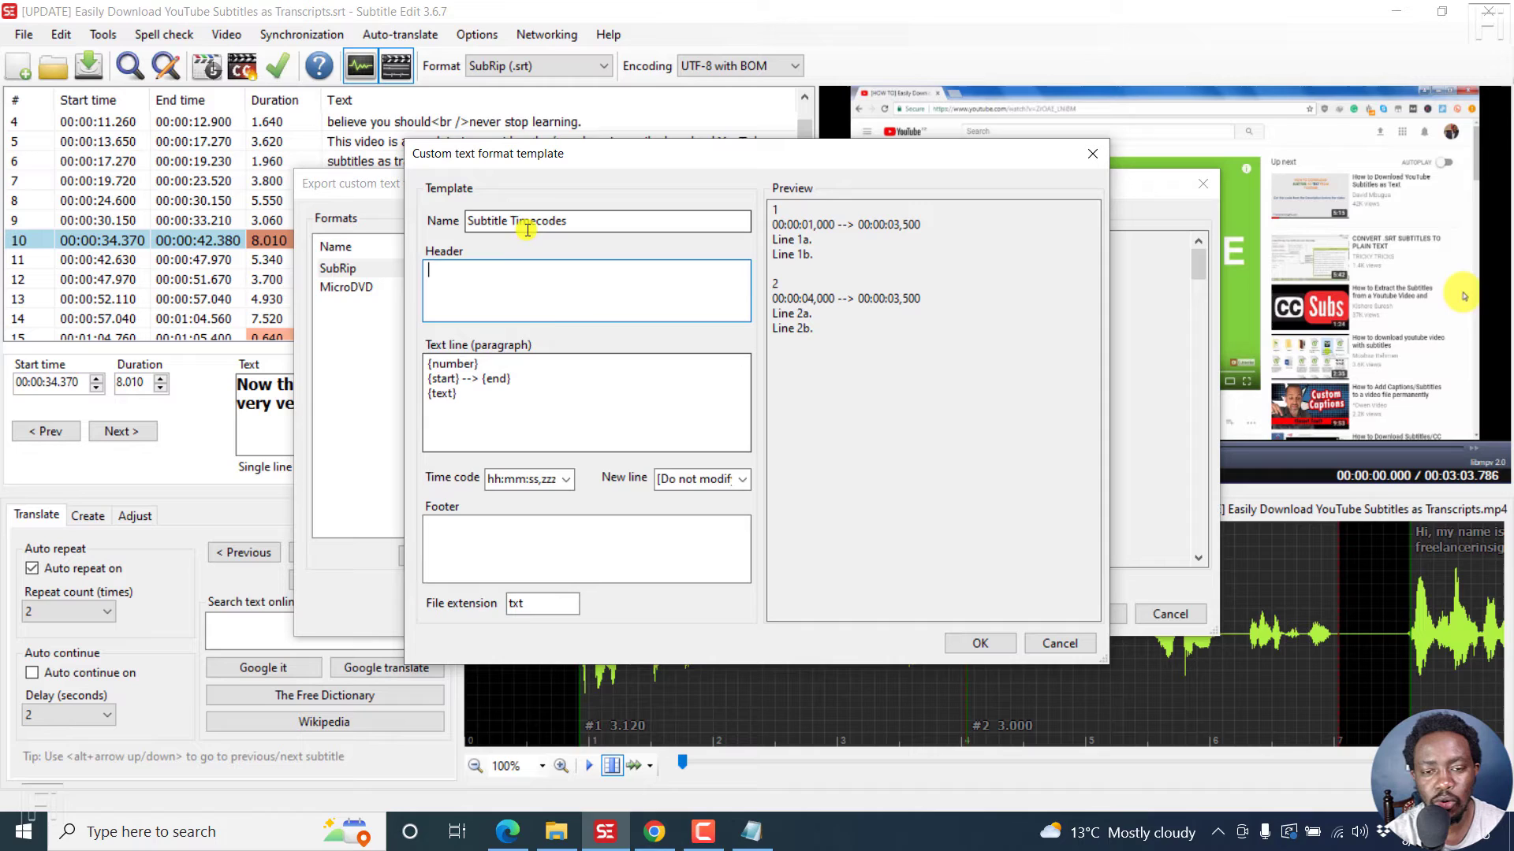
{"action": "left_click", "coordinate": [497, 362]}
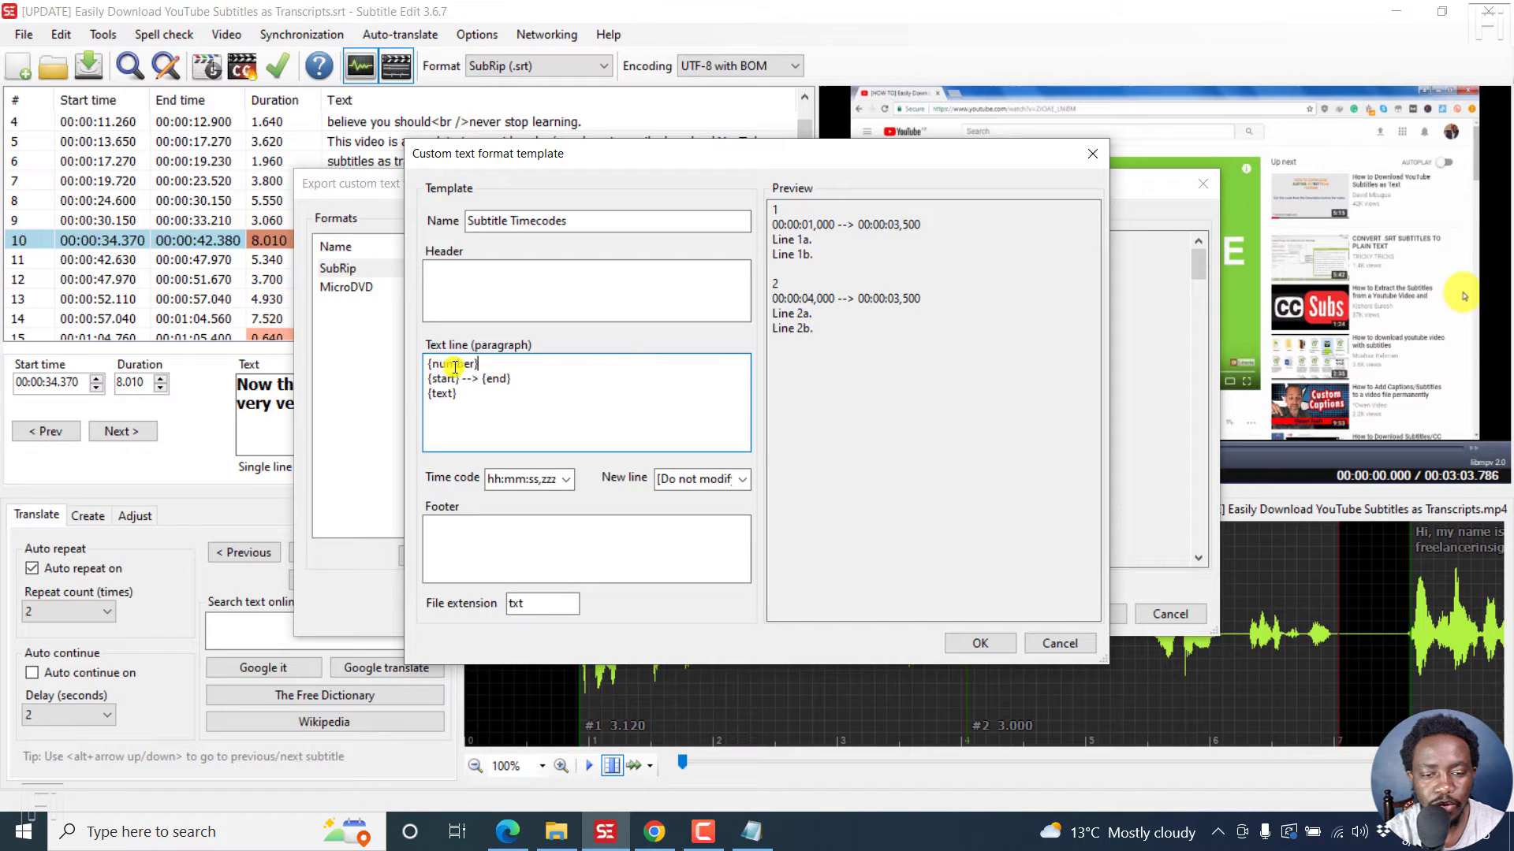
Step: Reduce the template's text line to just {start}, removing {number}, {end} and {text}
{"action": "left_click_drag", "start_coordinate": [497, 361], "coordinate": [384, 358]}
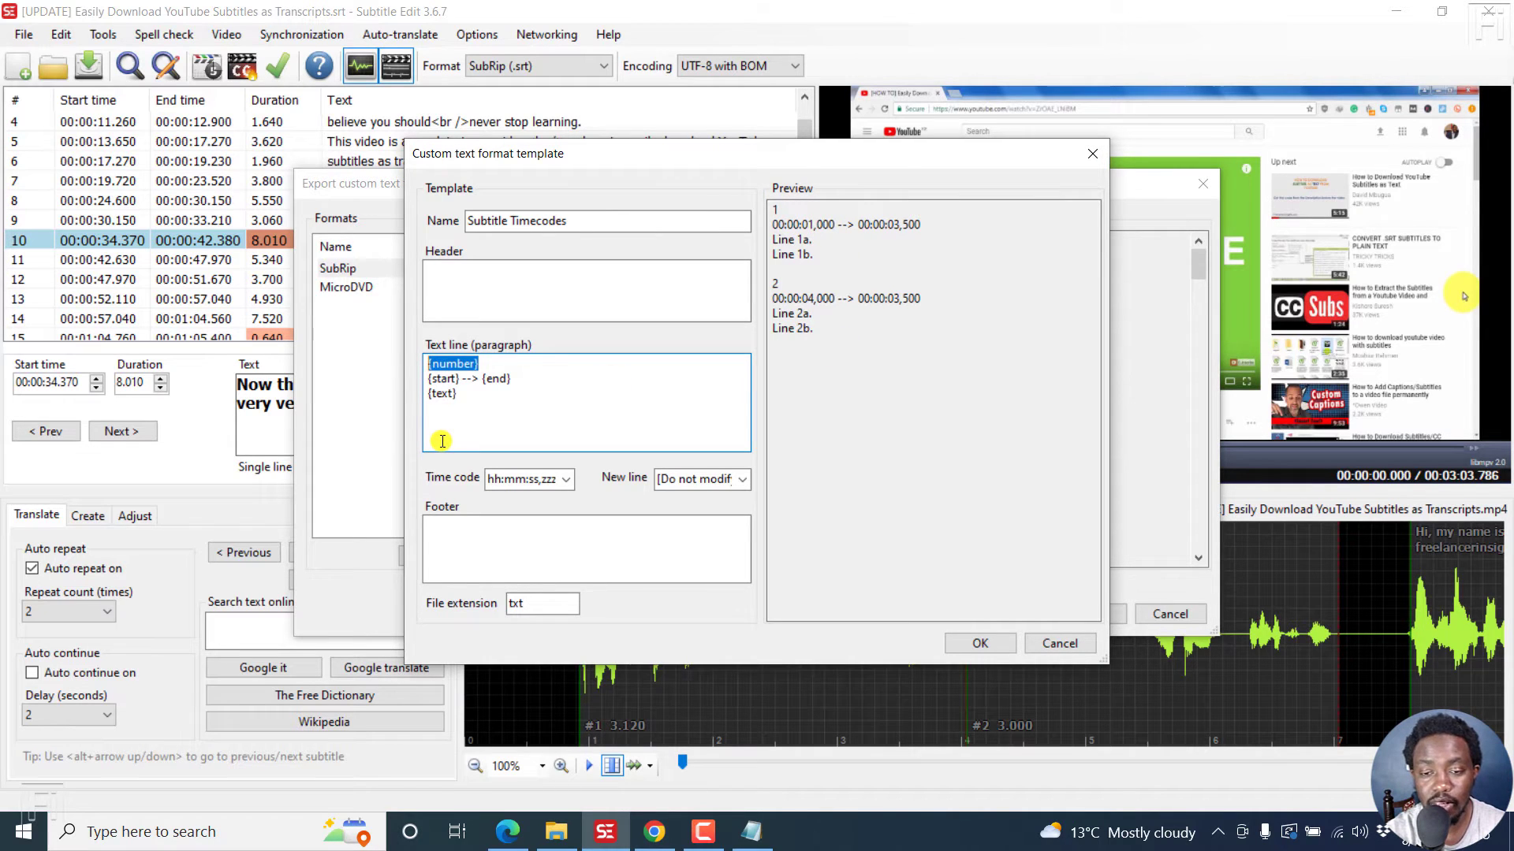
{"action": "key", "text": "Delete"}
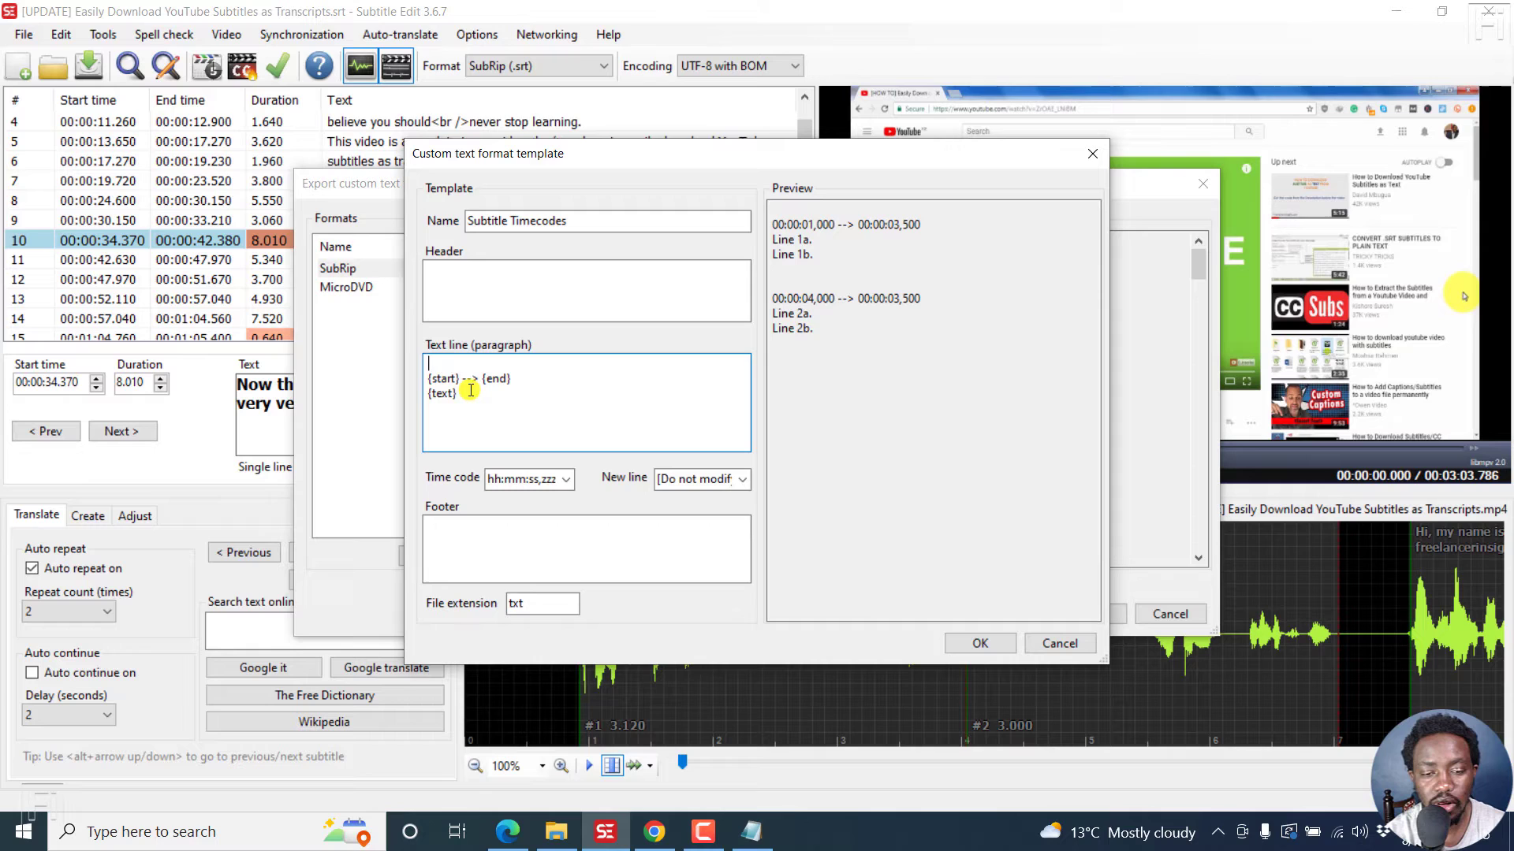
{"action": "left_click_drag", "start_coordinate": [458, 394], "coordinate": [413, 392]}
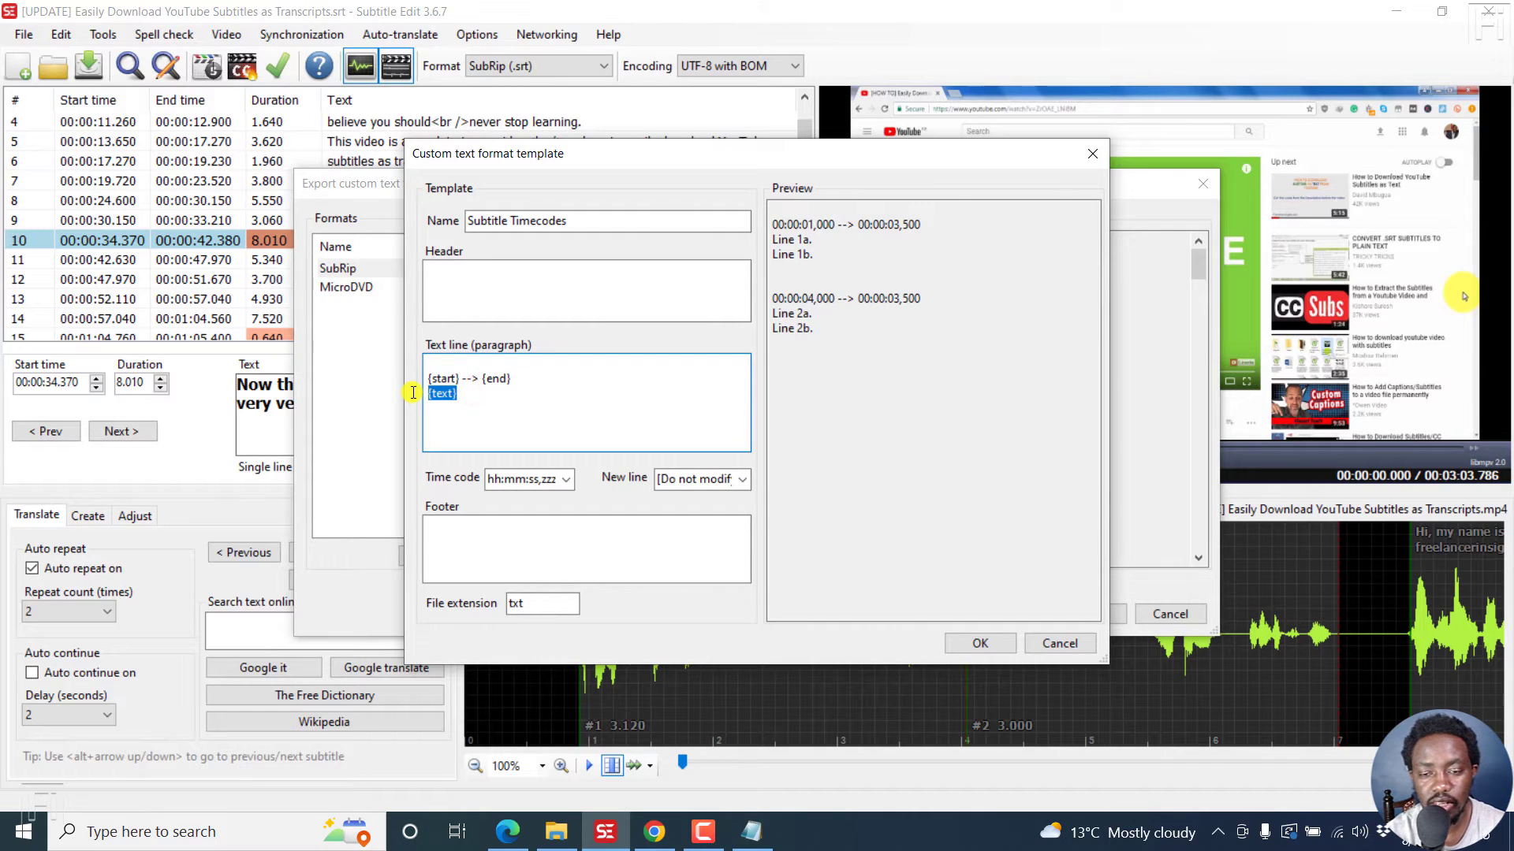
{"action": "key", "text": "Delete"}
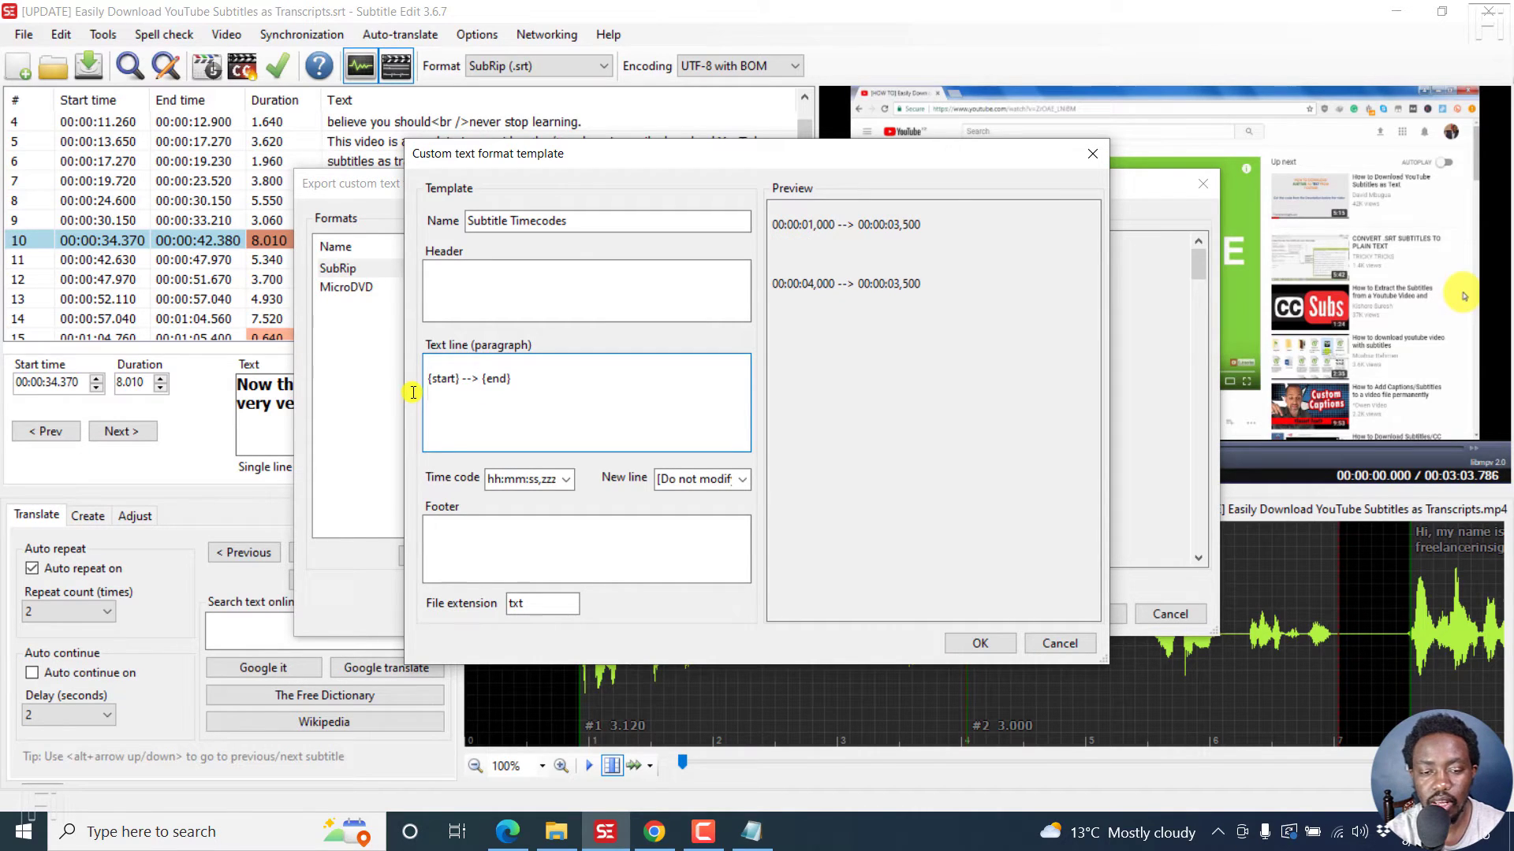
{"action": "key", "text": "BackSpace"}
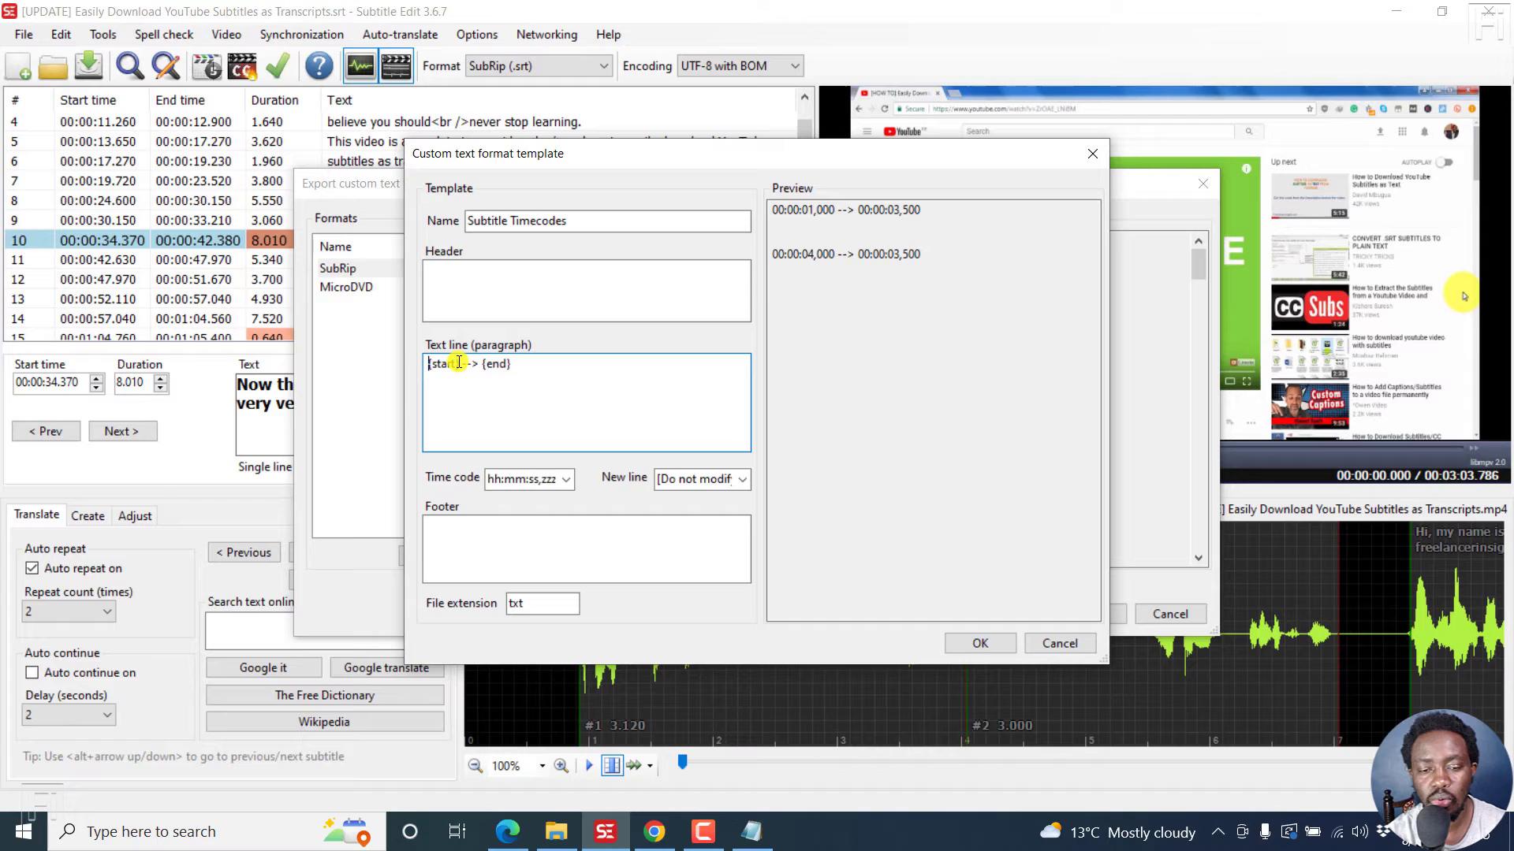
{"action": "left_click_drag", "start_coordinate": [458, 364], "coordinate": [534, 365]}
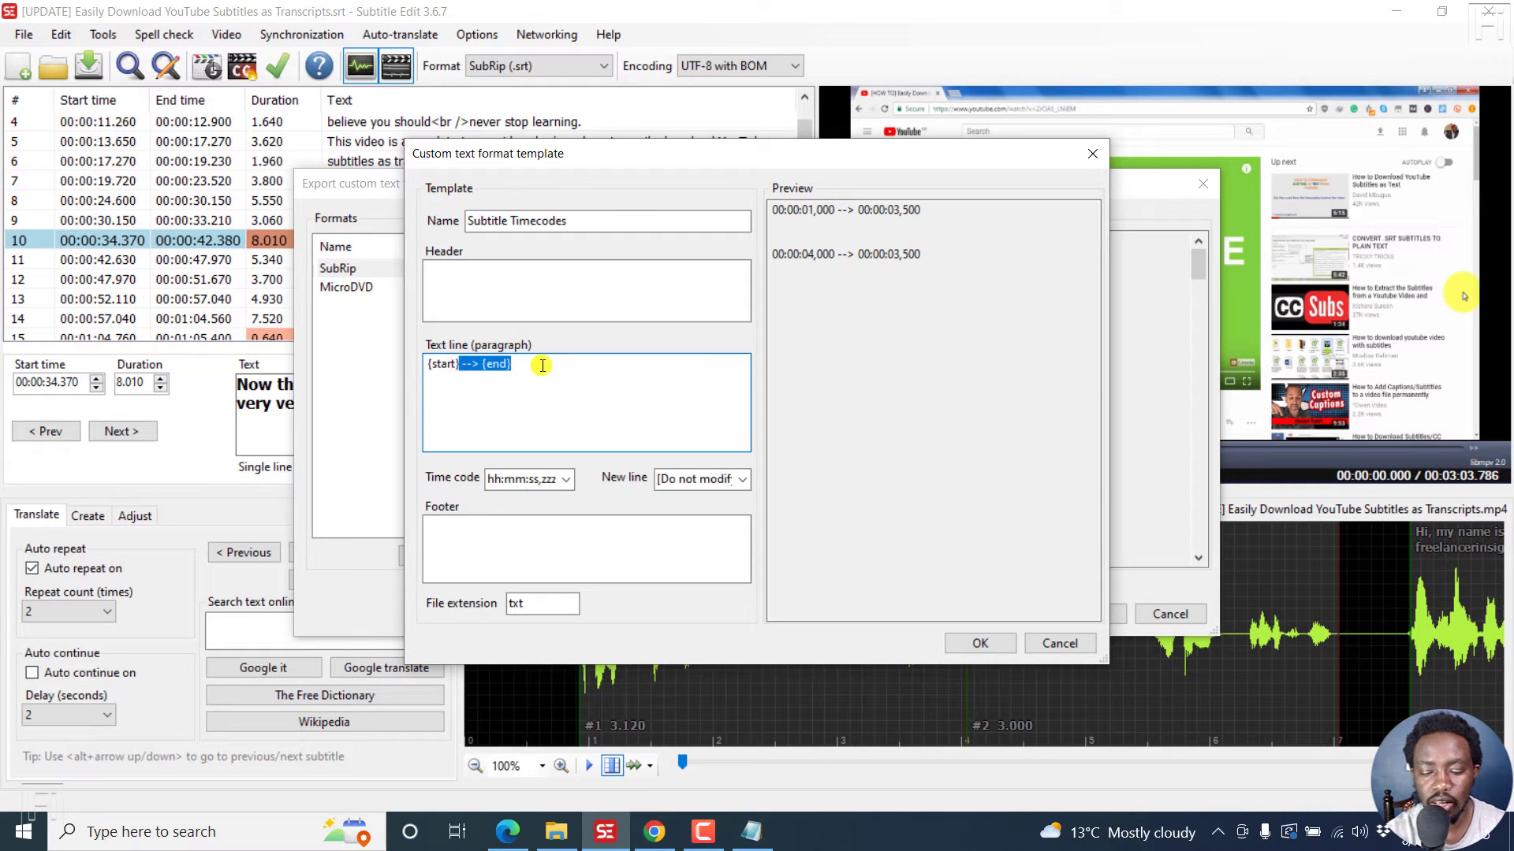
{"action": "key", "text": "Delete"}
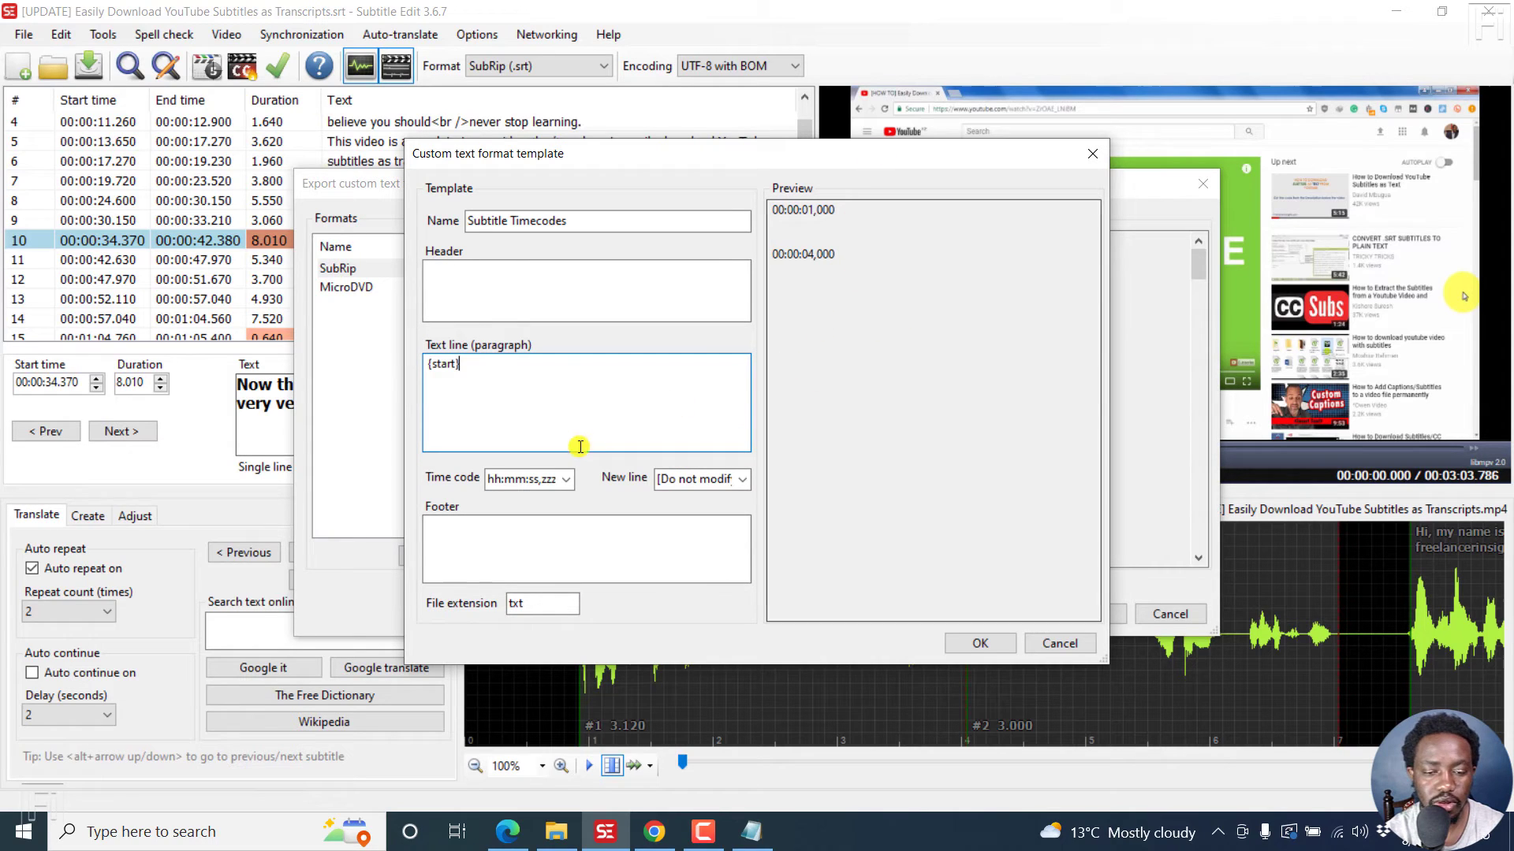
{"action": "left_click", "coordinate": [569, 480]}
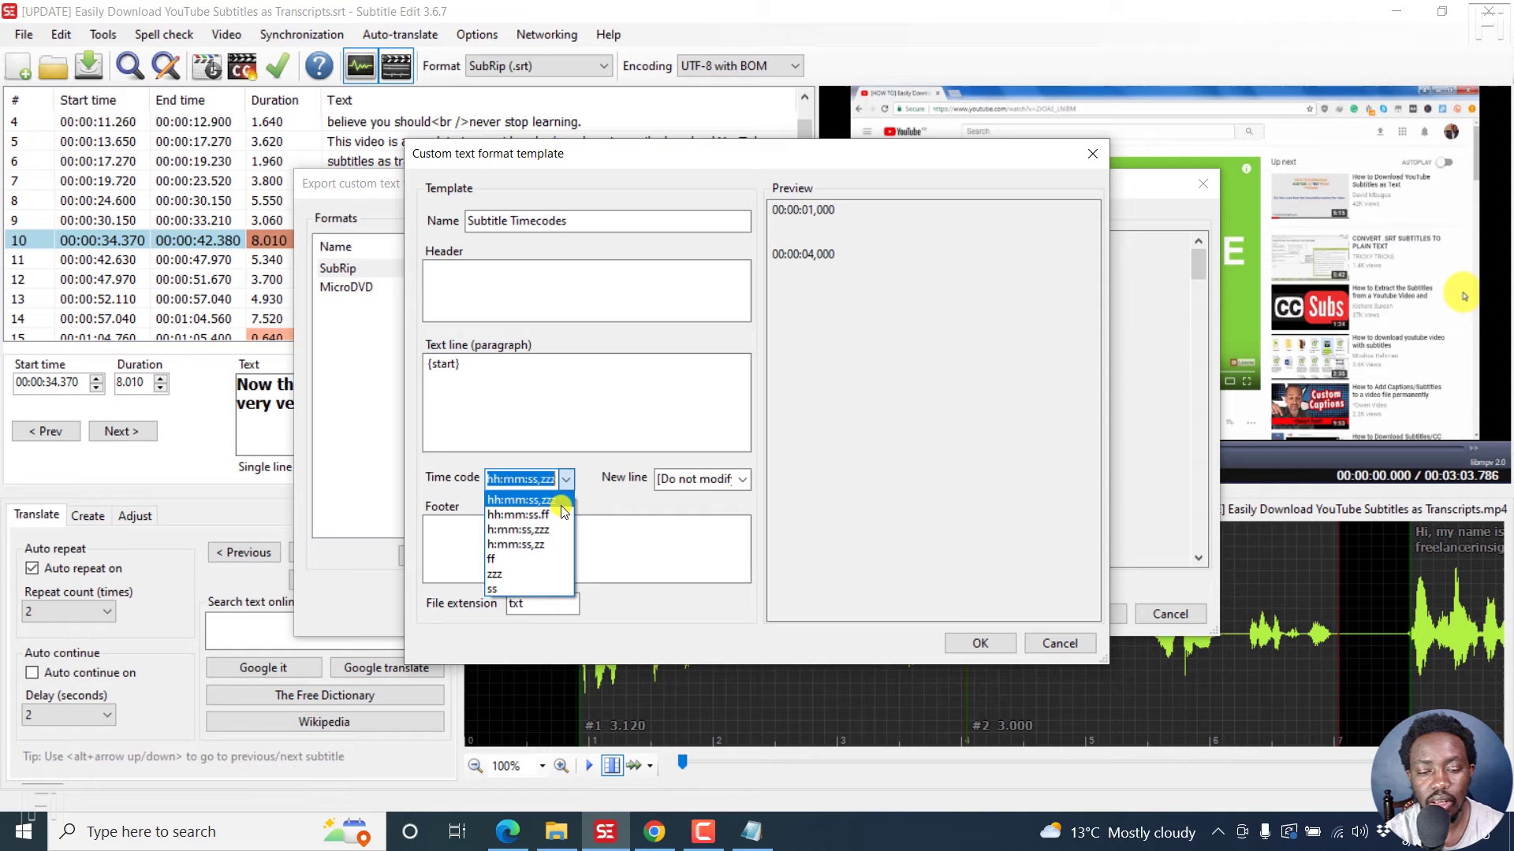
Step: Keep default timecode, line-break and txt extension settings, then save the Subtitle Timecodes template
{"action": "left_click", "coordinate": [599, 469]}
{"action": "left_click", "coordinate": [697, 488]}
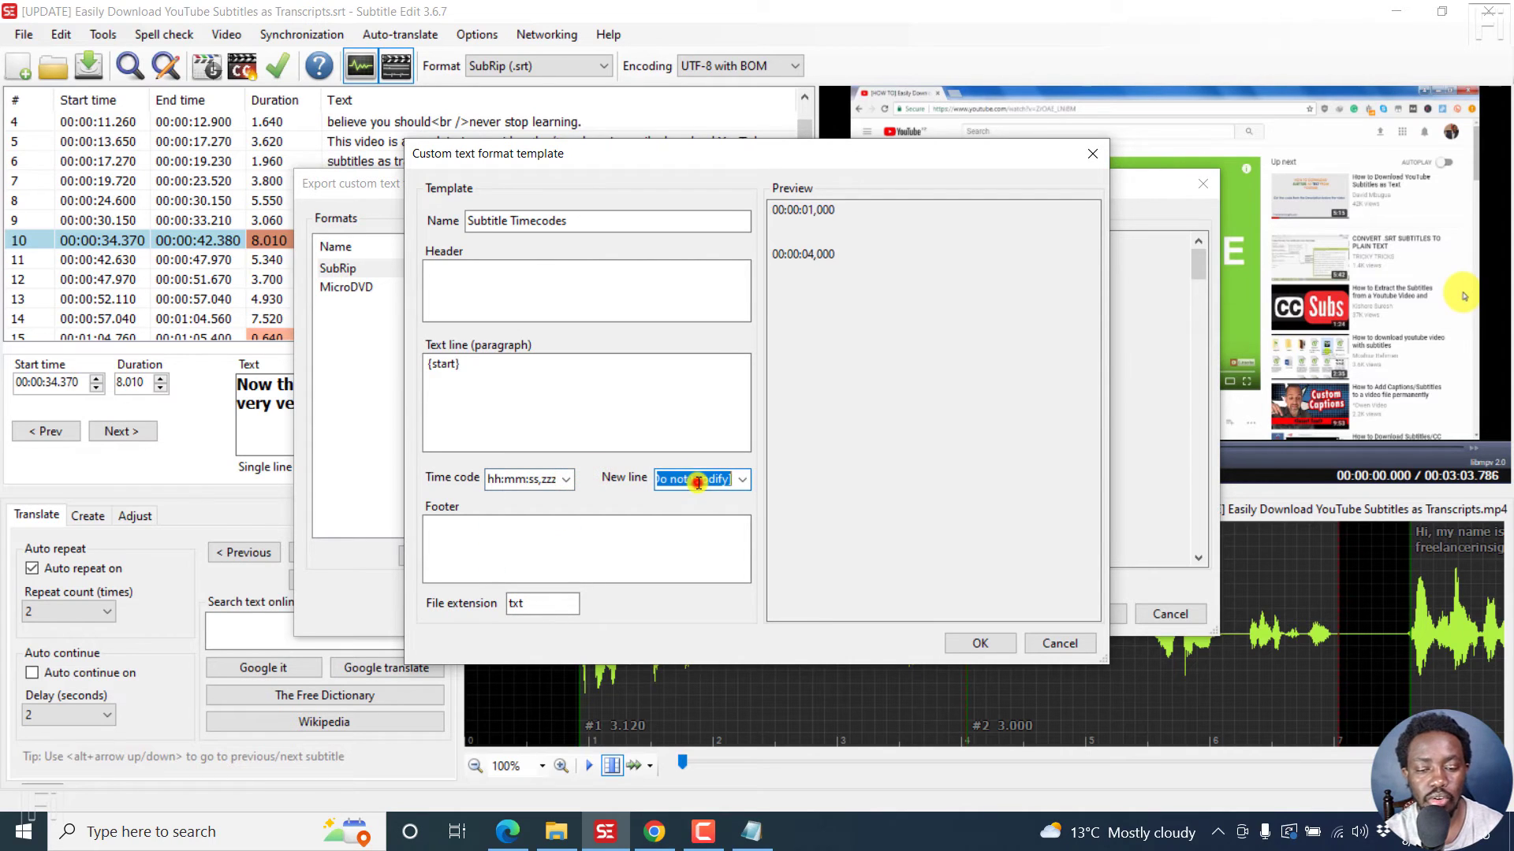
{"action": "left_click", "coordinate": [745, 482]}
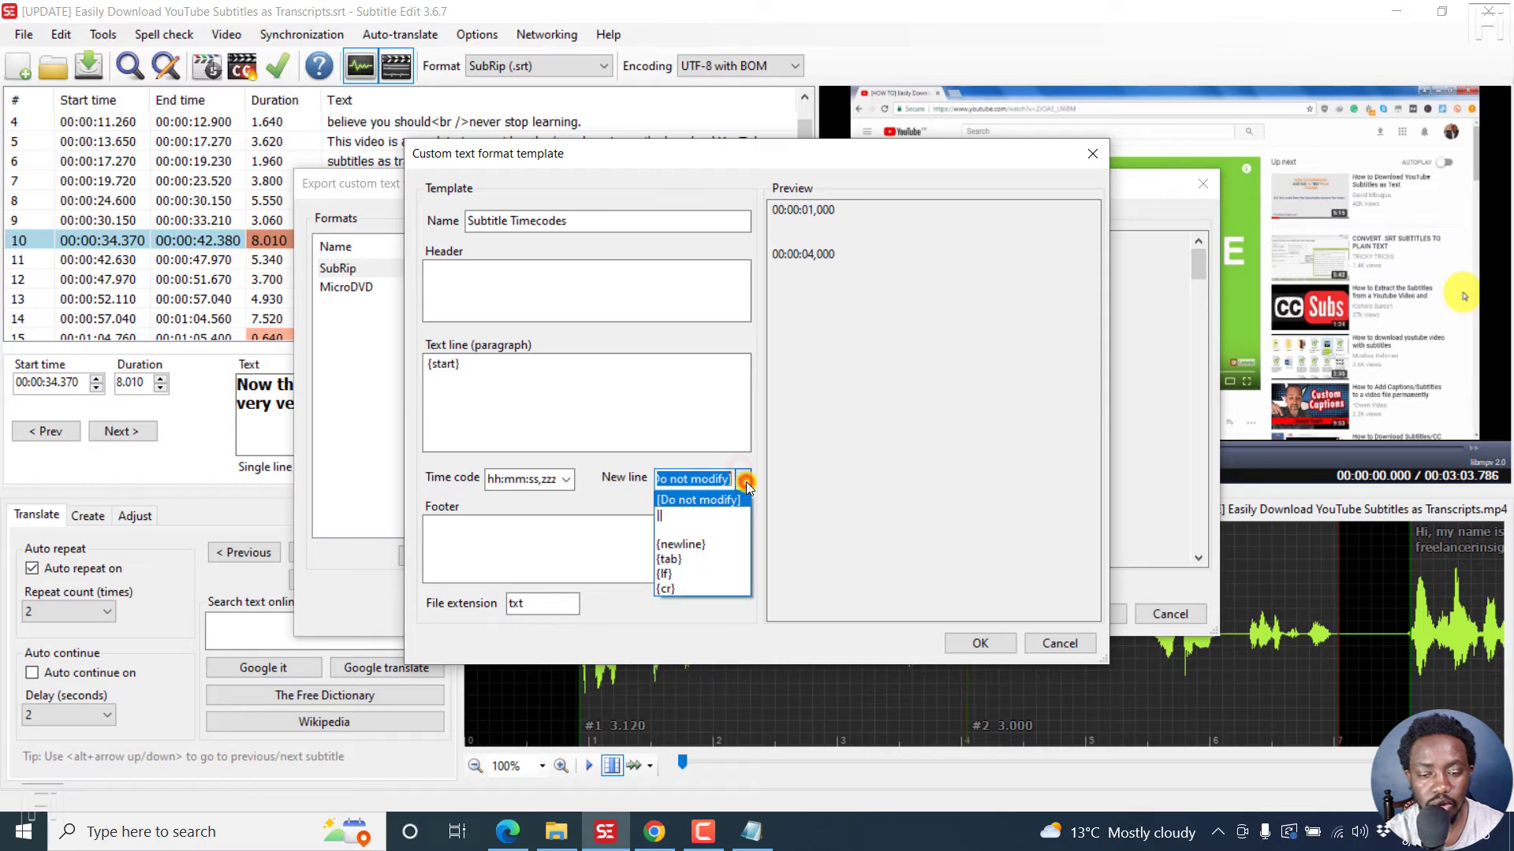
{"action": "left_click", "coordinate": [623, 471]}
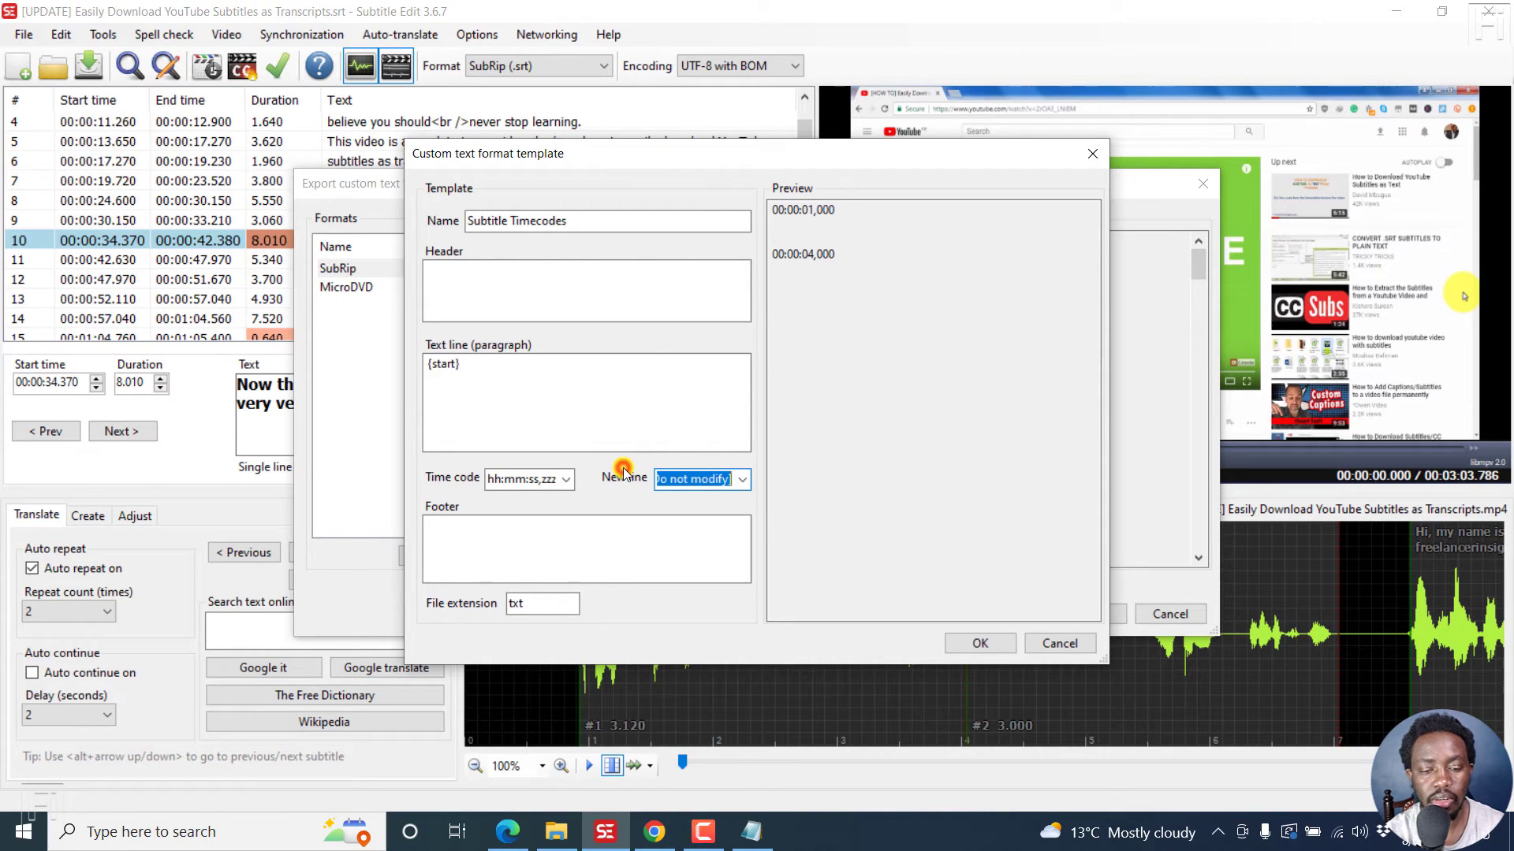
{"action": "double_click", "coordinate": [557, 605]}
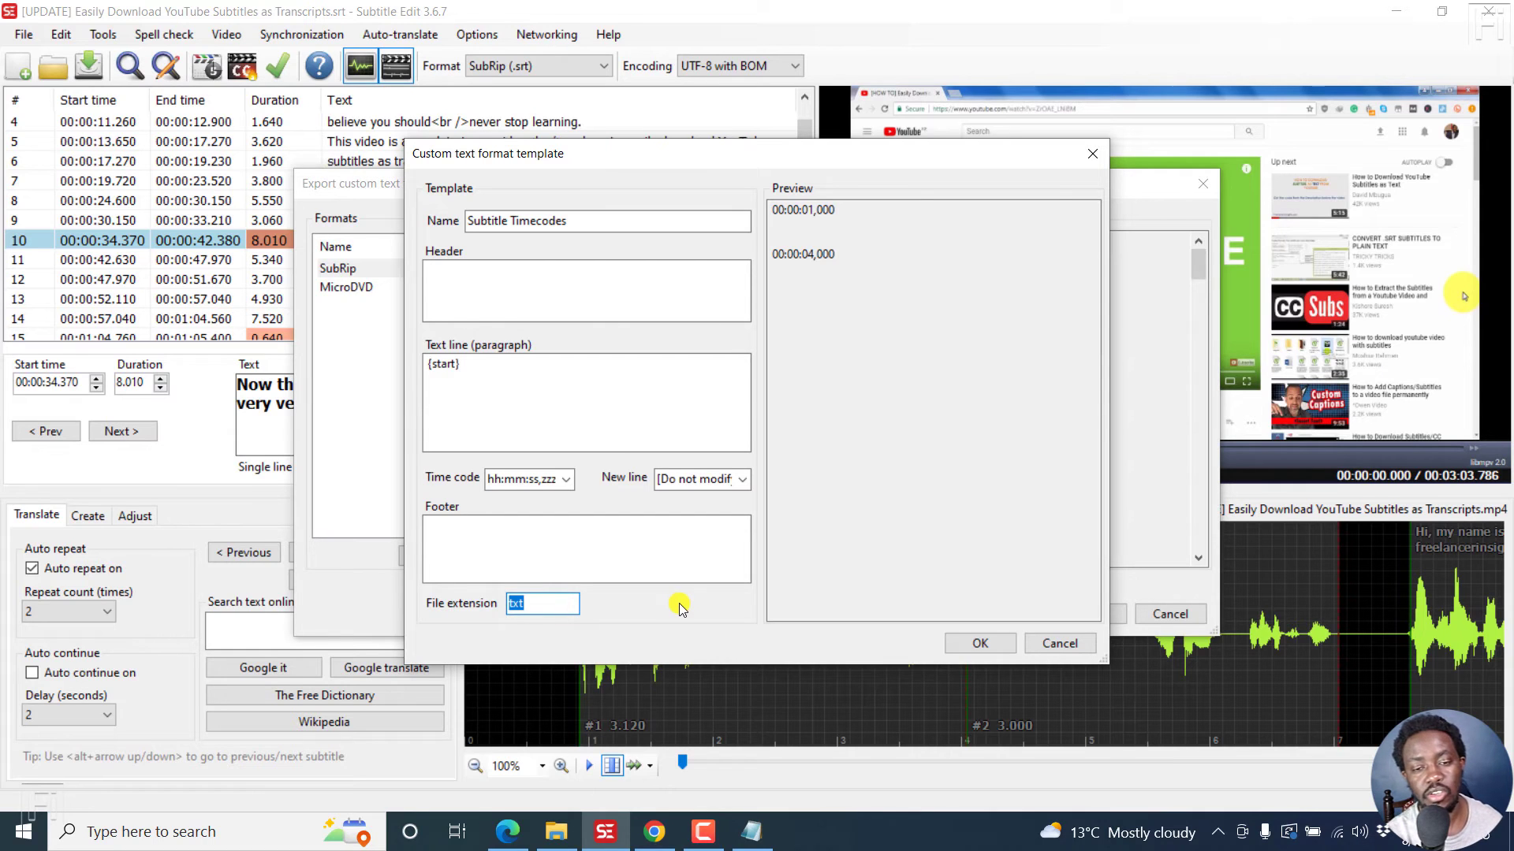
{"action": "type", "text": "doc"}
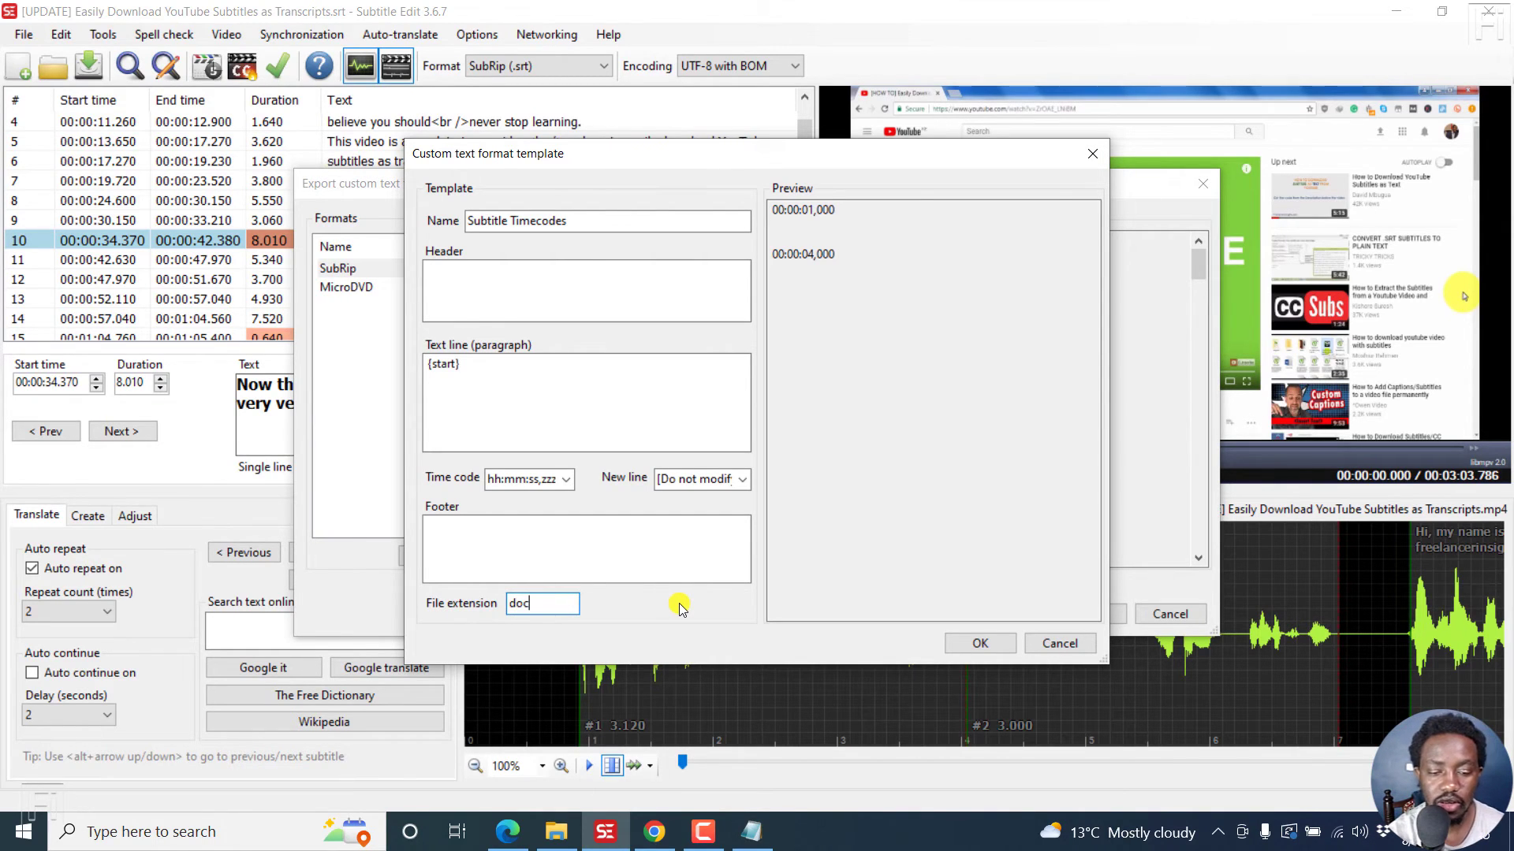
{"action": "key", "text": "ctrl+a"}
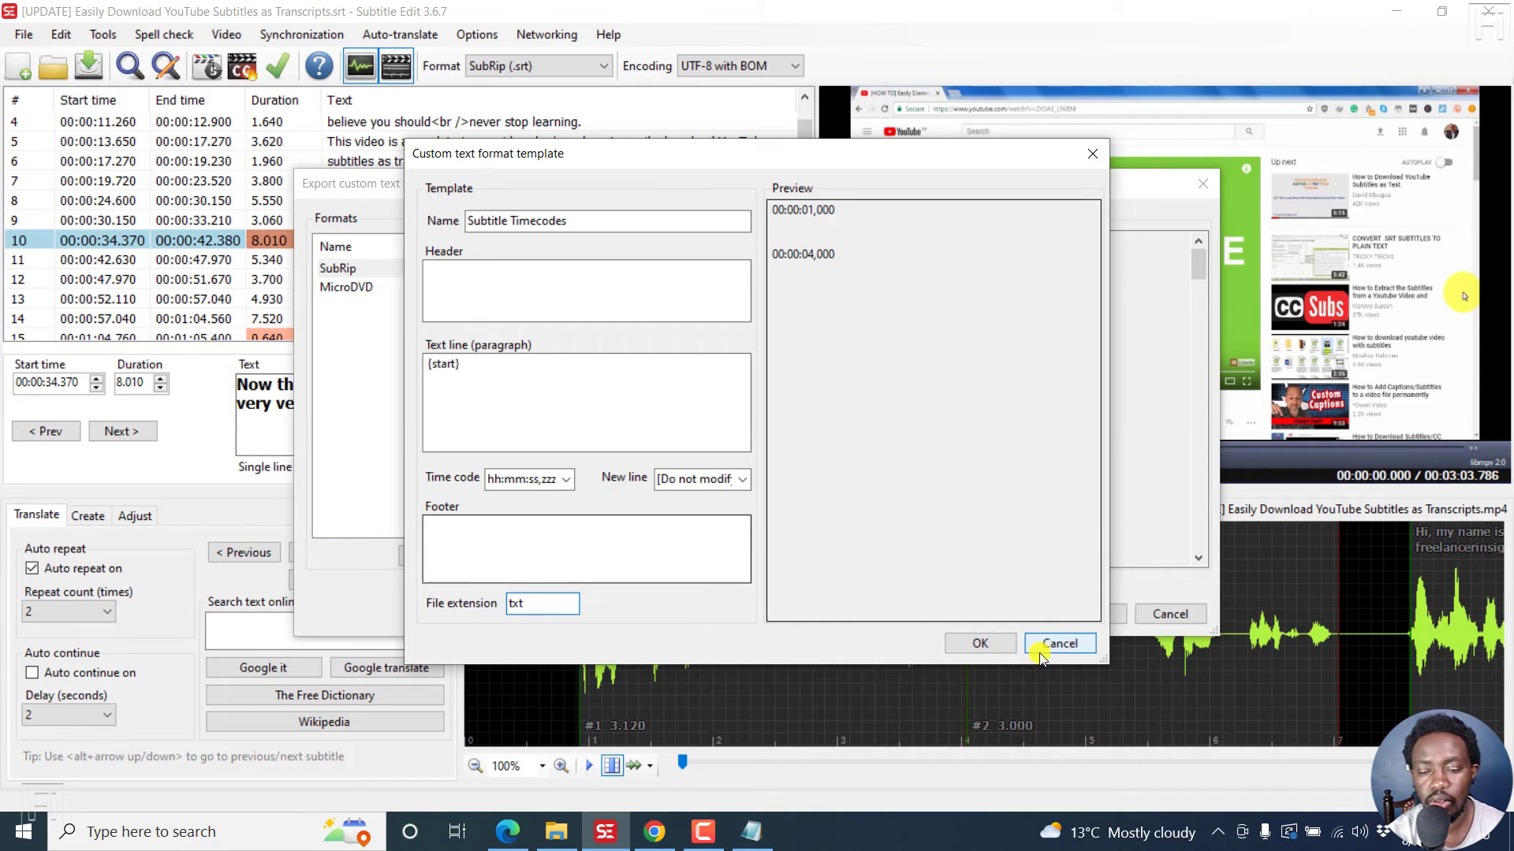
{"action": "left_click", "coordinate": [958, 650]}
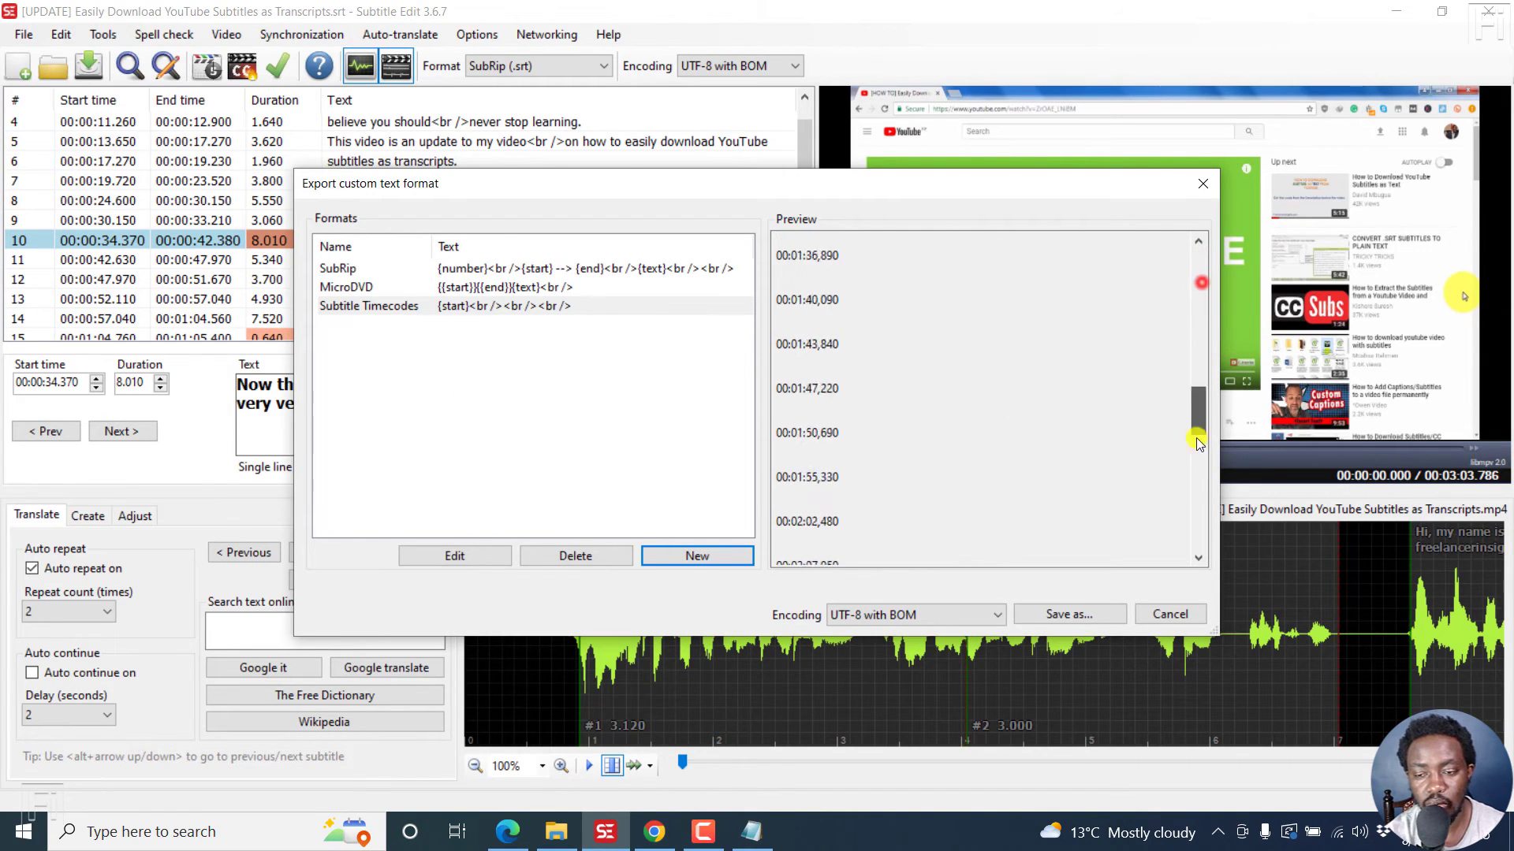
Step: Save the Subtitle Timecodes export, appending ' - 1 Timecodes' to the suggested file name
{"action": "left_click_drag", "start_coordinate": [1199, 285], "coordinate": [1190, 560]}
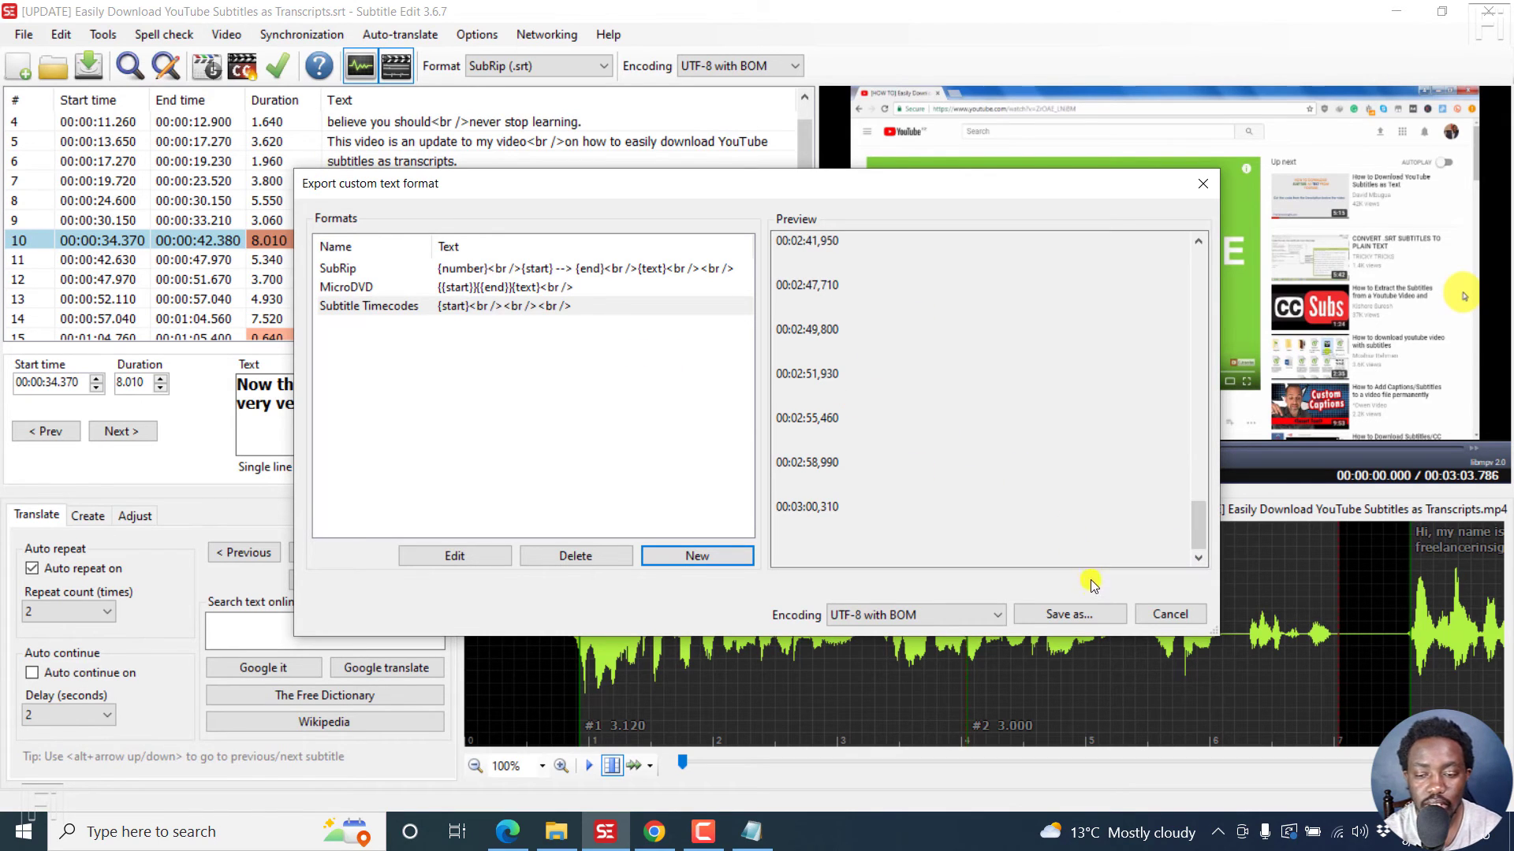
{"action": "left_click", "coordinate": [1087, 614]}
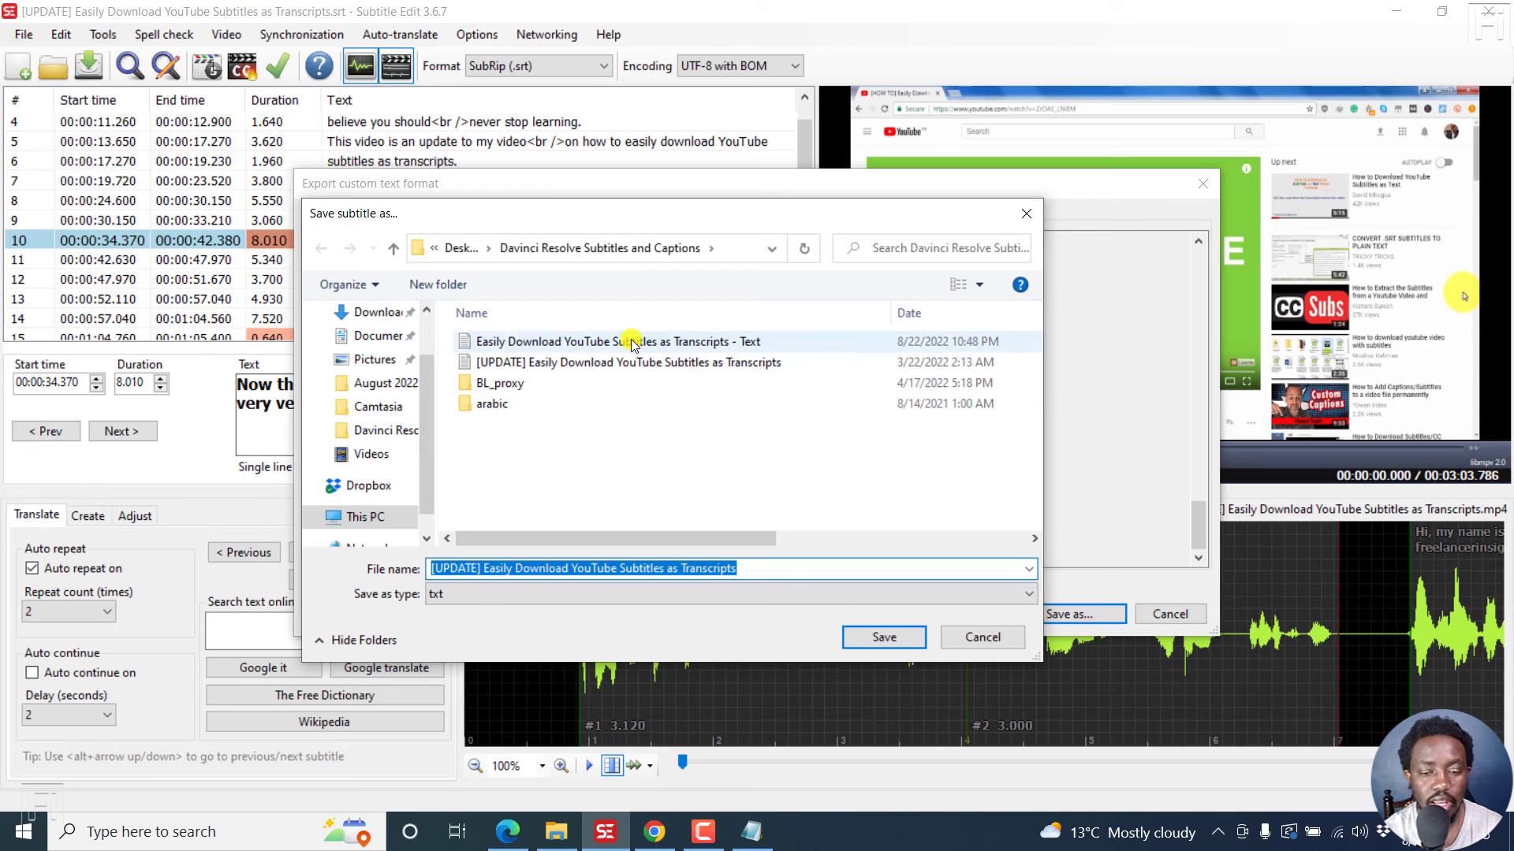
{"action": "left_click", "coordinate": [778, 570]}
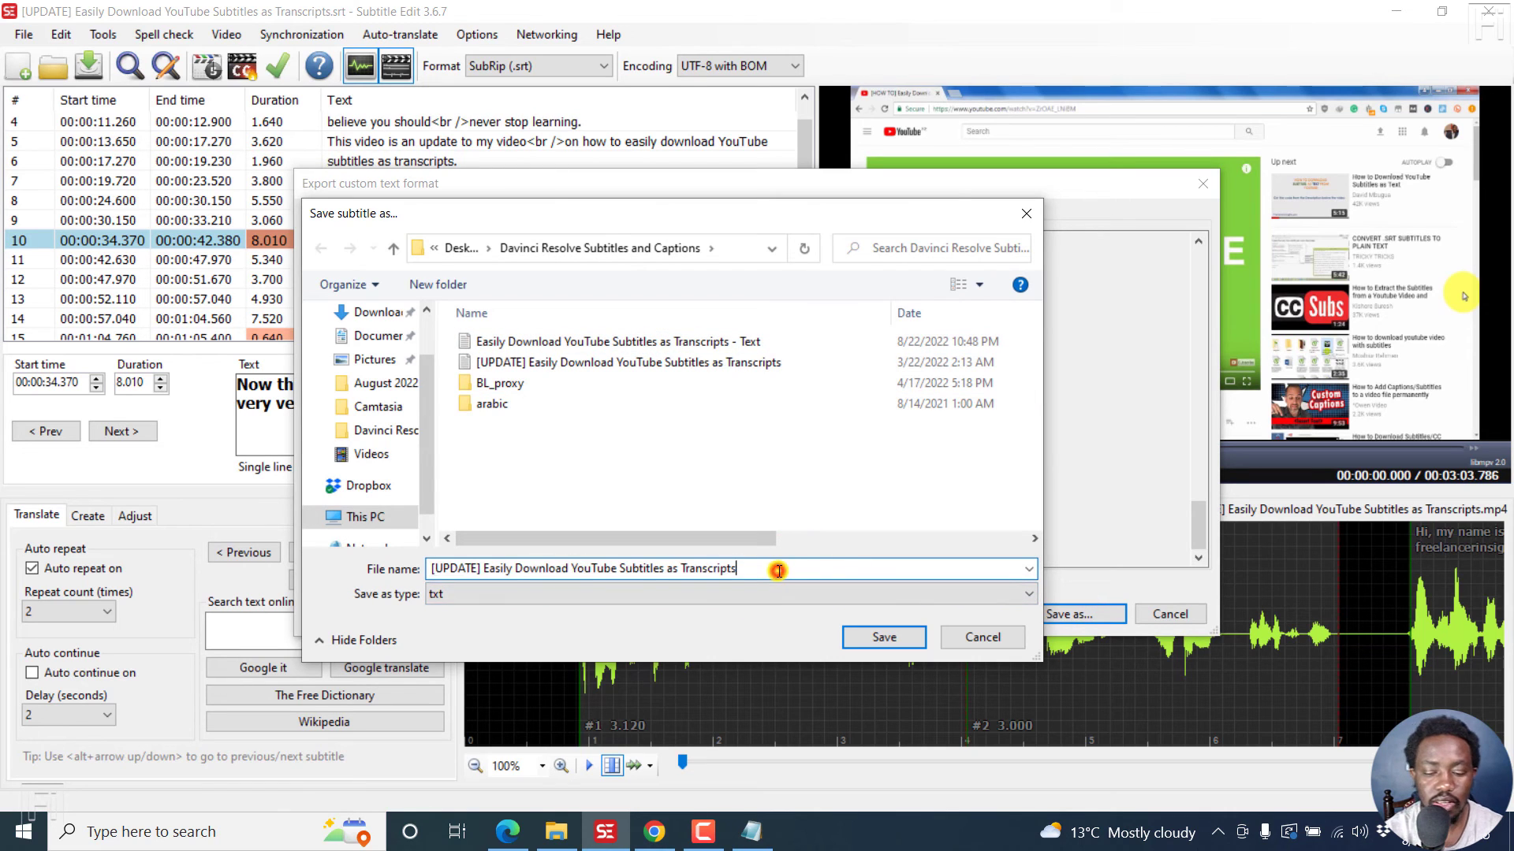
{"action": "type", "text": " - 1 Timecodes"}
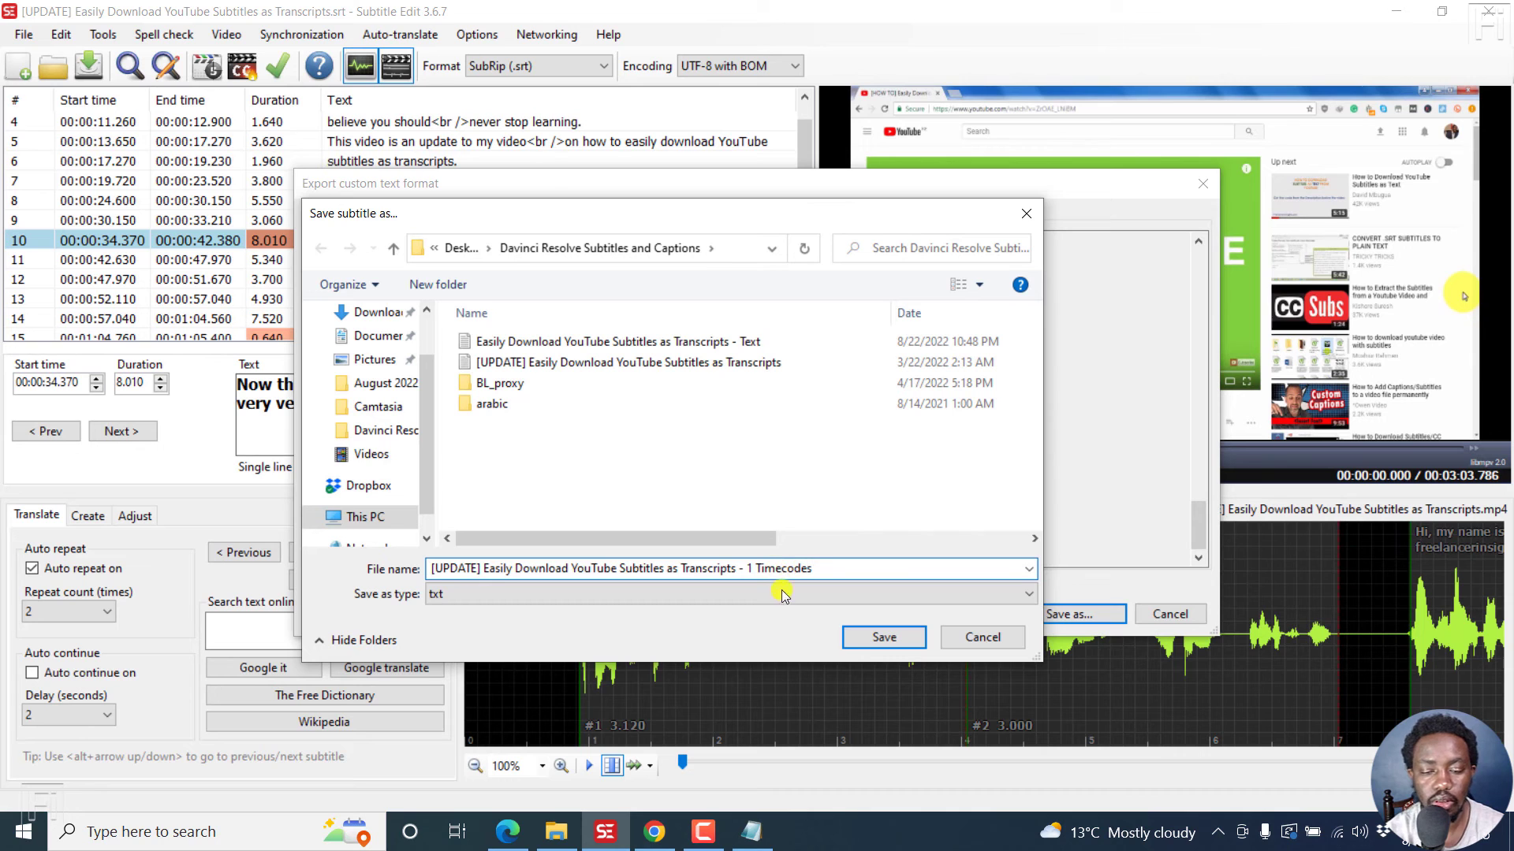
{"action": "left_click", "coordinate": [858, 637]}
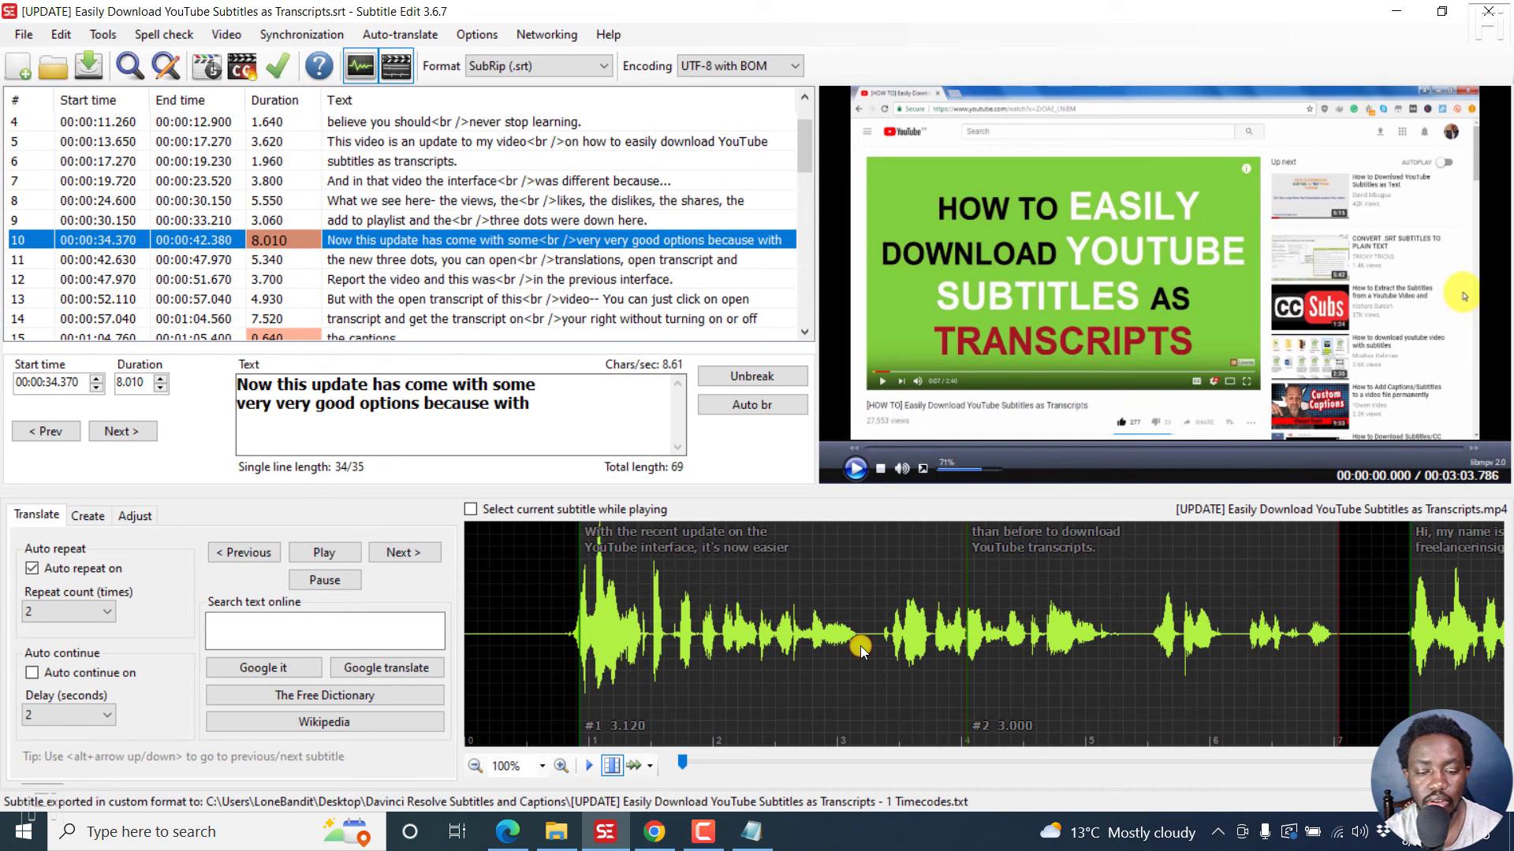
{"action": "left_click", "coordinate": [556, 831]}
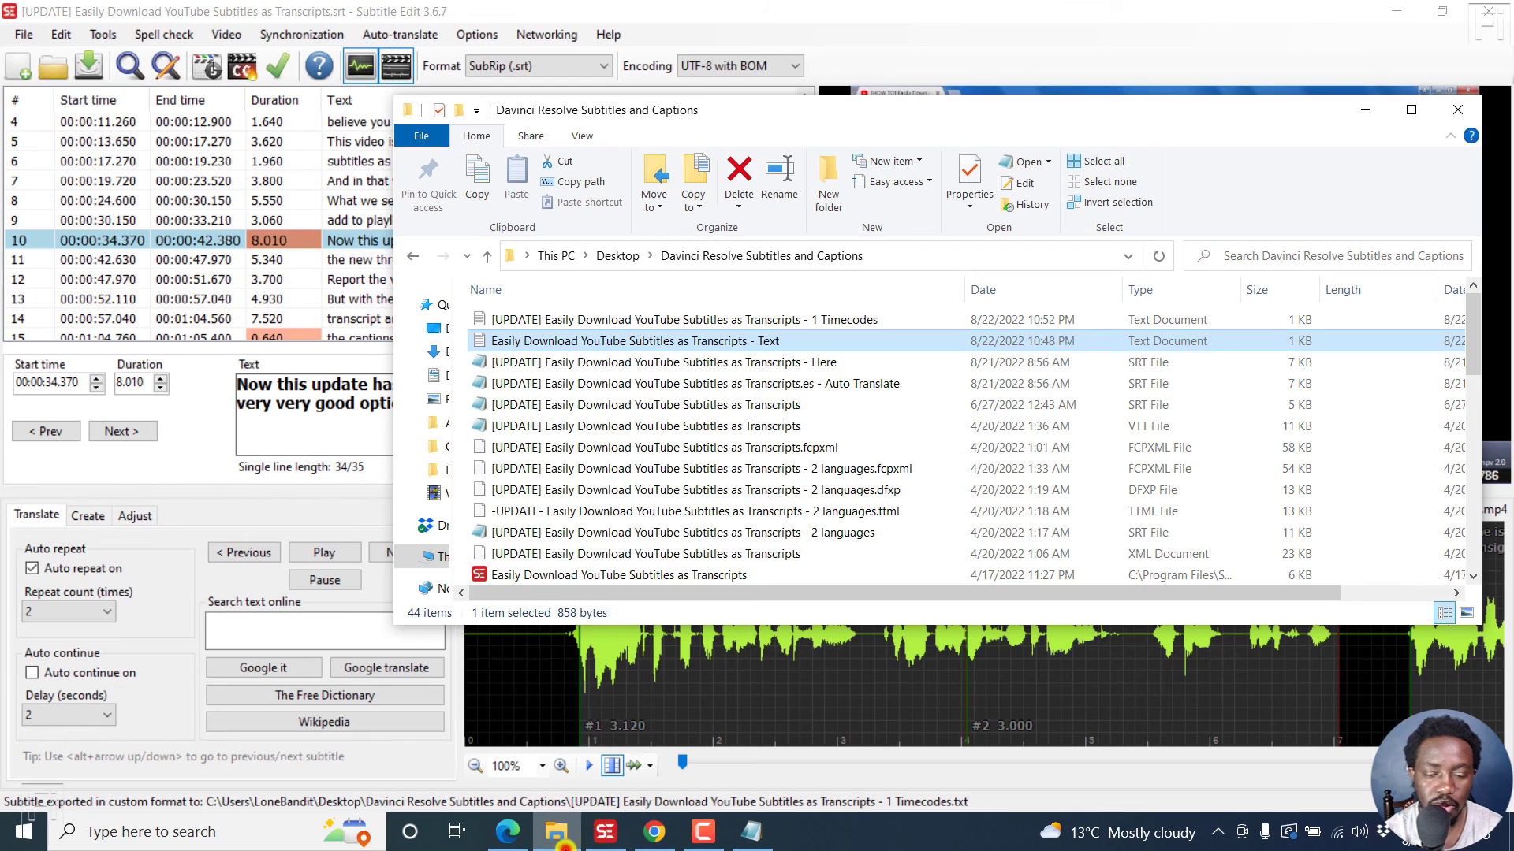
{"action": "left_click", "coordinate": [808, 320]}
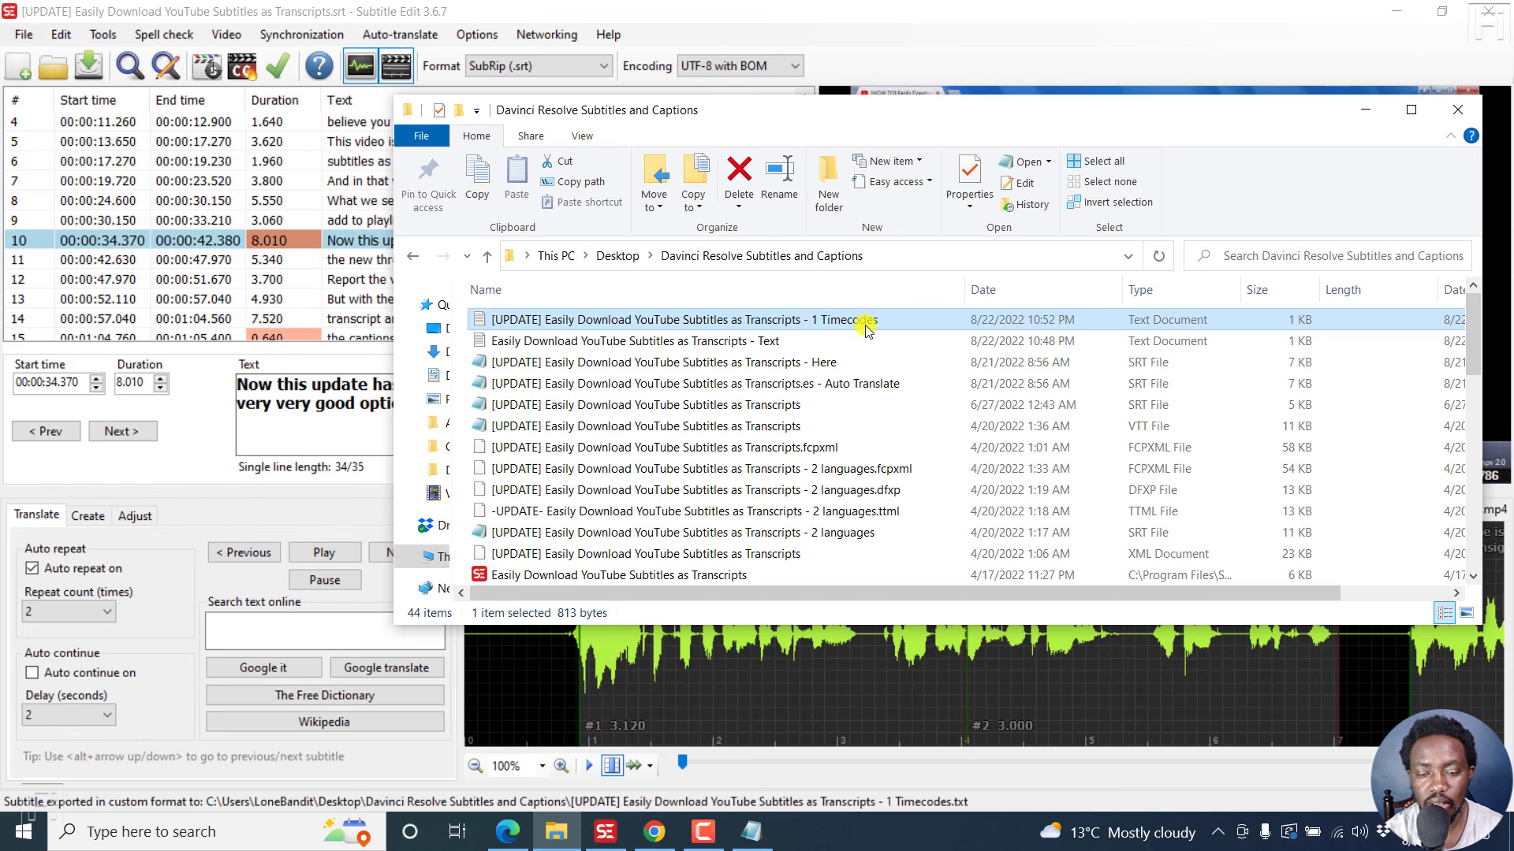
{"action": "double_click", "coordinate": [631, 317]}
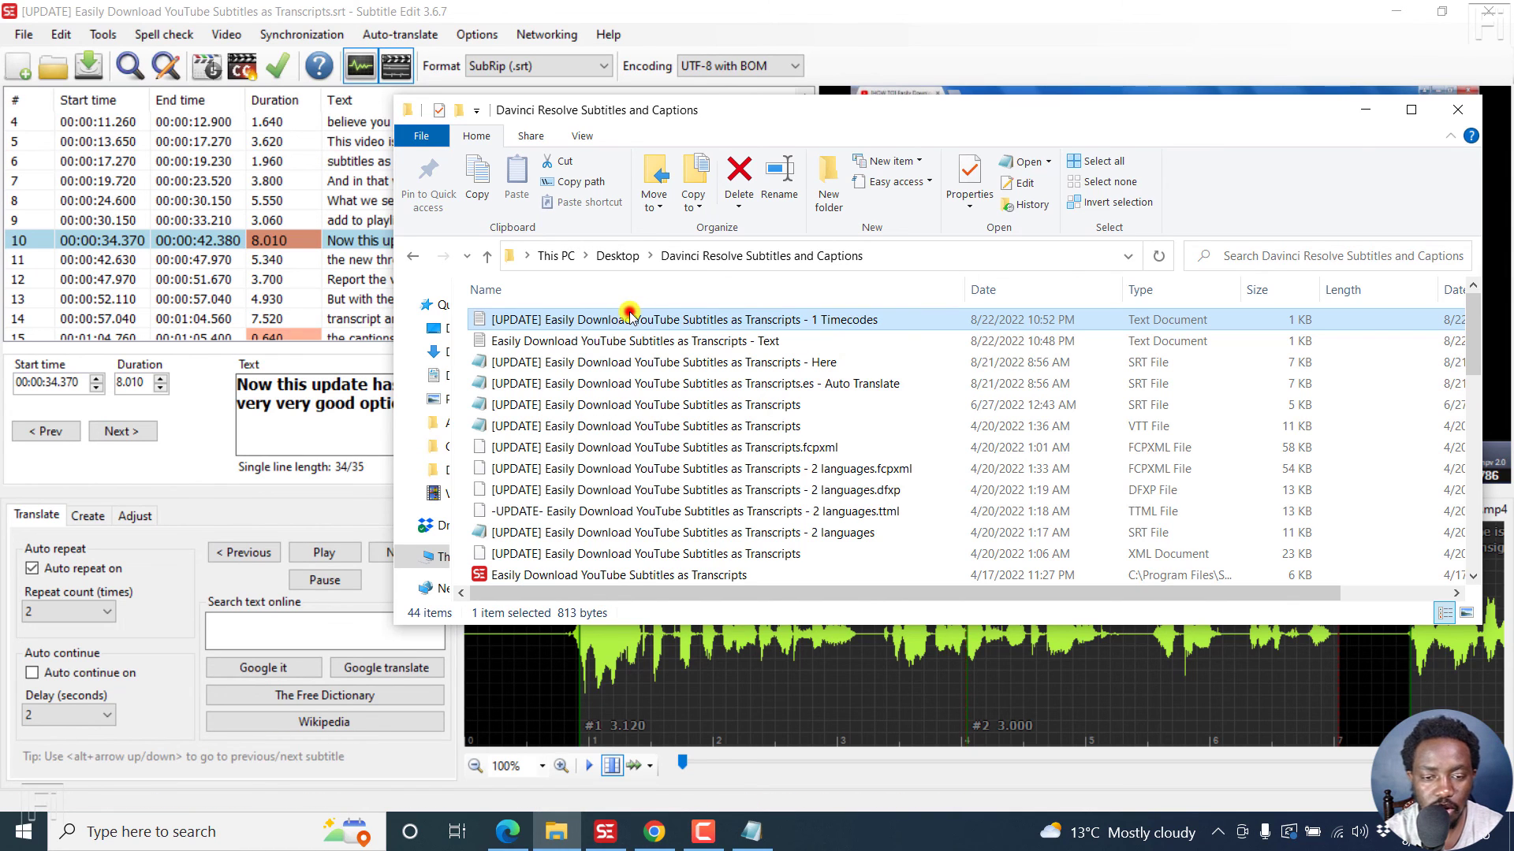
{"action": "left_click", "coordinate": [1217, 361]}
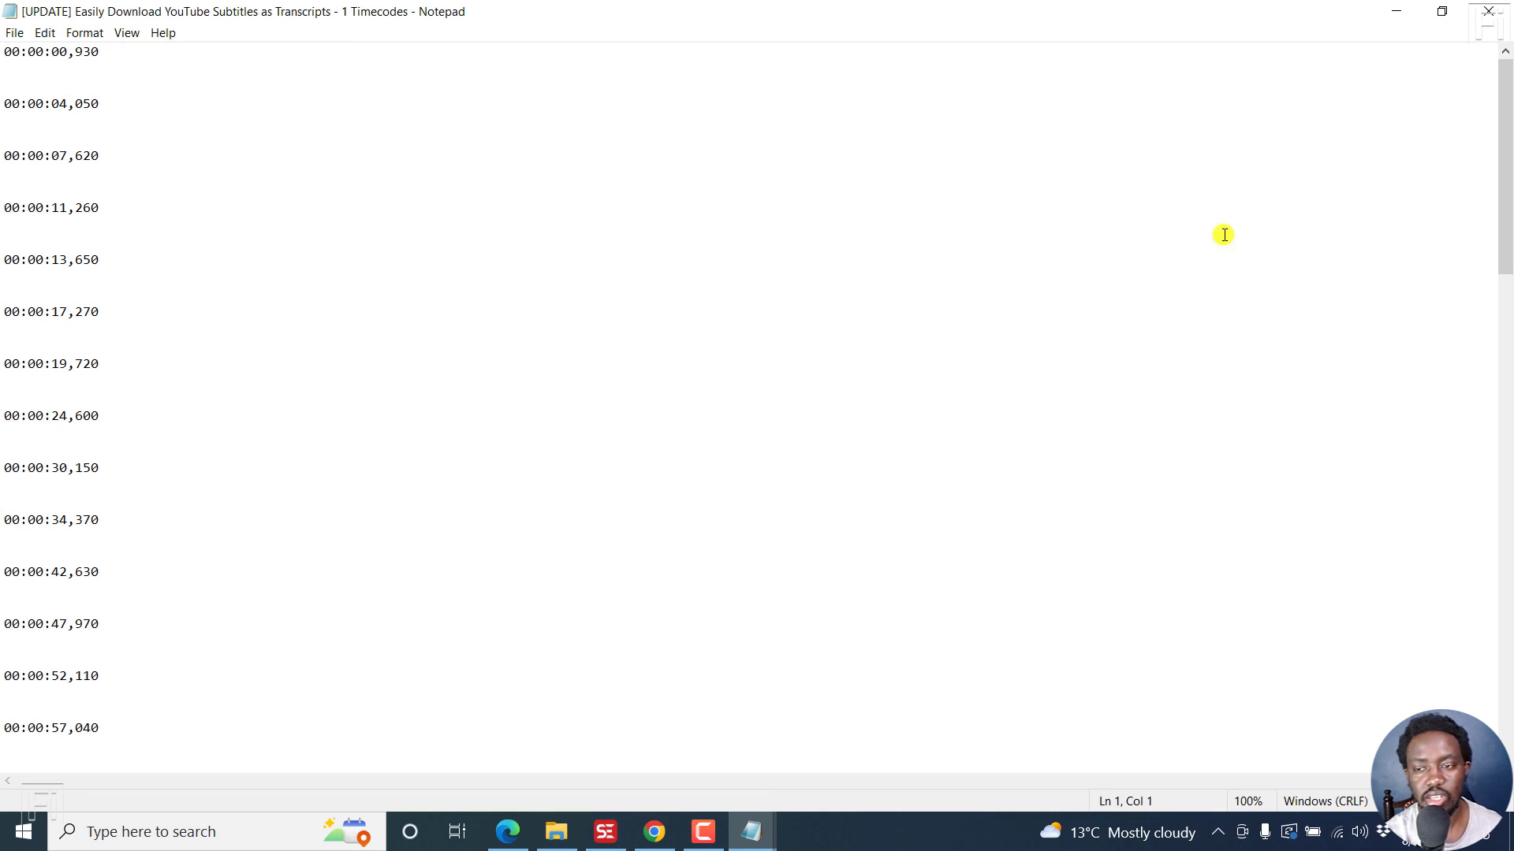
{"action": "left_click_drag", "start_coordinate": [1505, 172], "coordinate": [1507, 670]}
{"action": "left_click", "coordinate": [1486, 7]}
{"action": "left_click", "coordinate": [840, 6]}
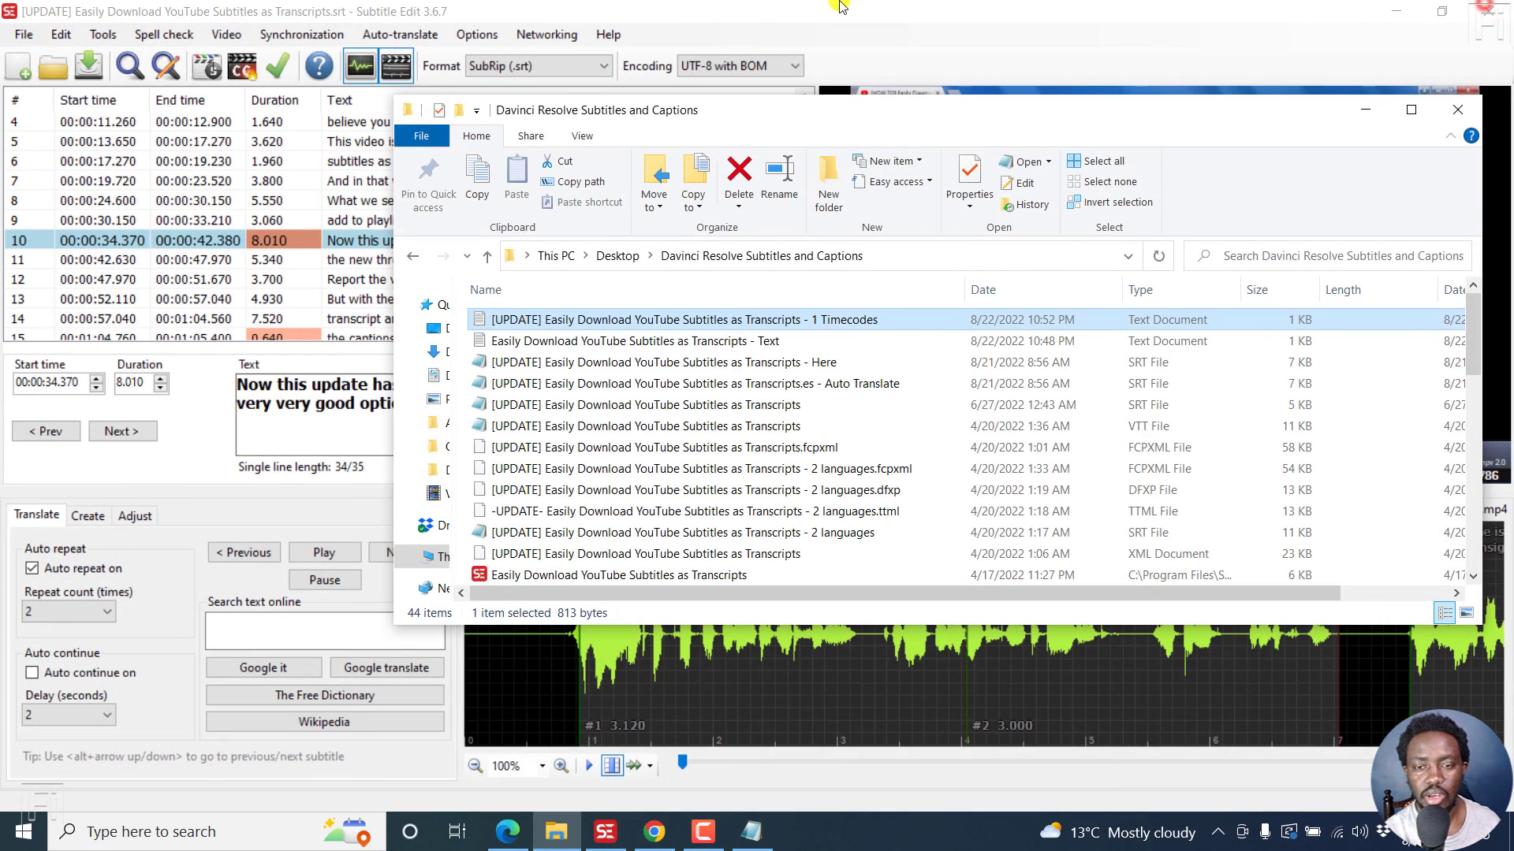